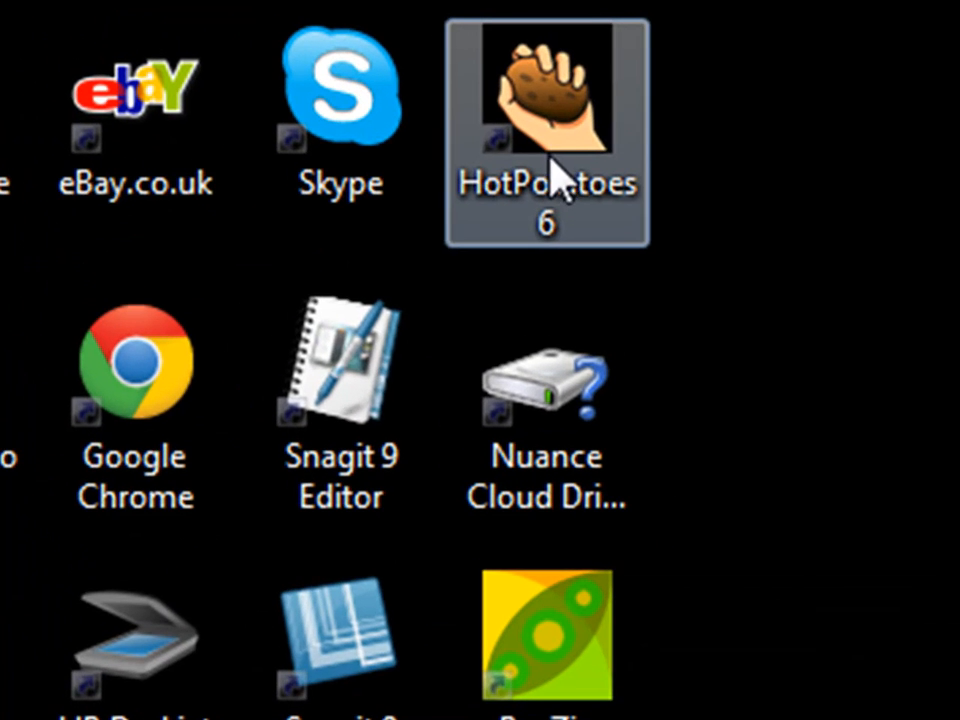
- Launch Hot Potatoes 6 from its desktop icon to reach the launcher with JCloze, JQuiz and other tools
double_click(568, 146)
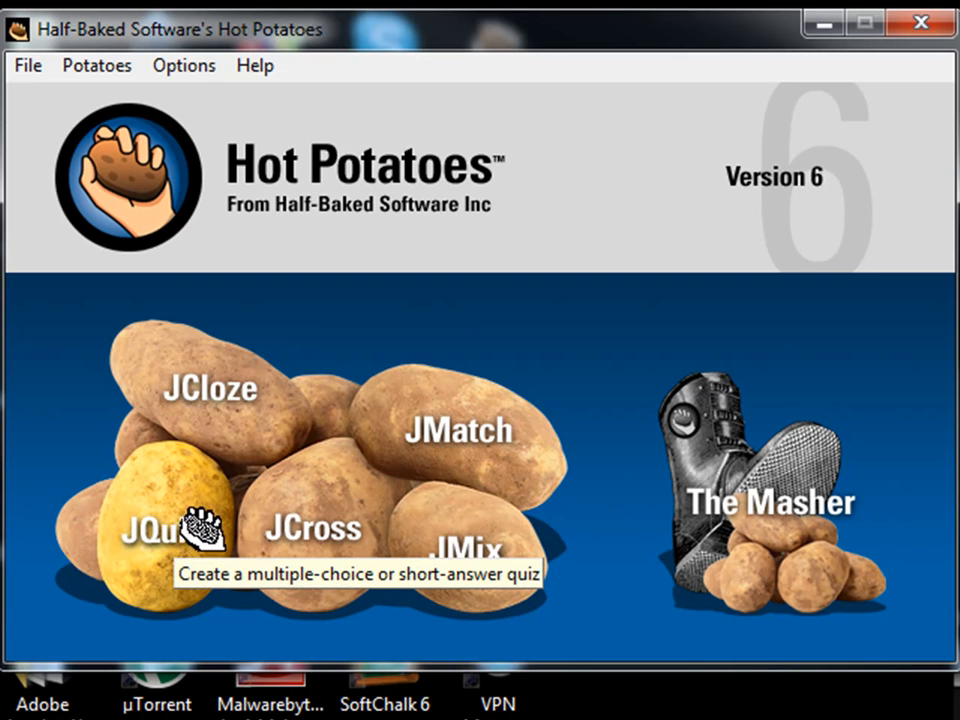
- Open JCloze and enter 'Urbanisation' as the new exercise's title
left_click(240, 405)
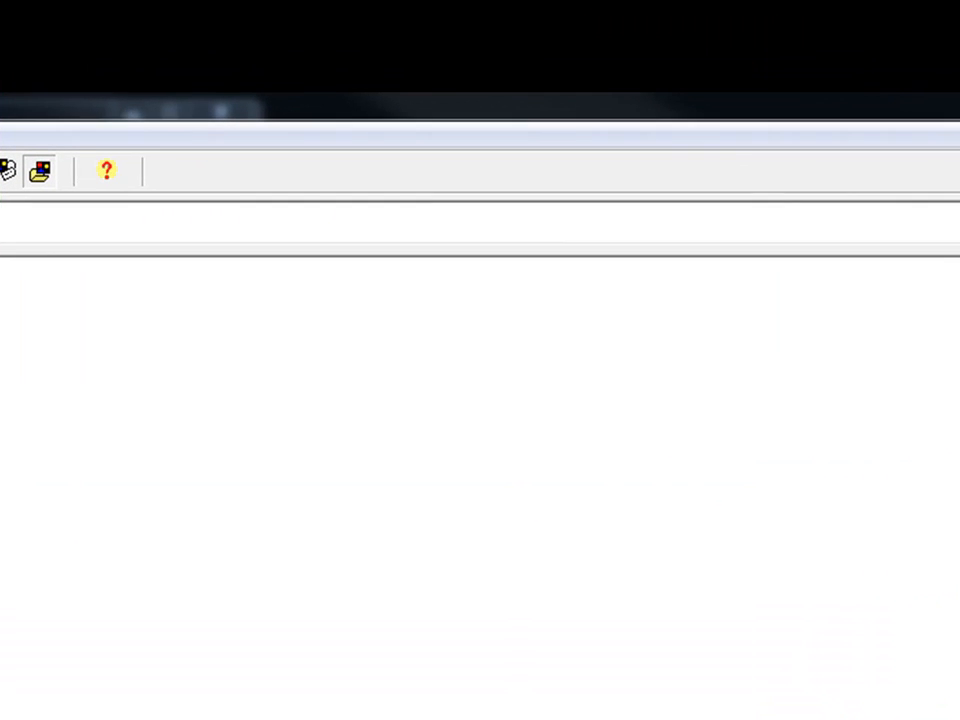
type("Urbanisat")
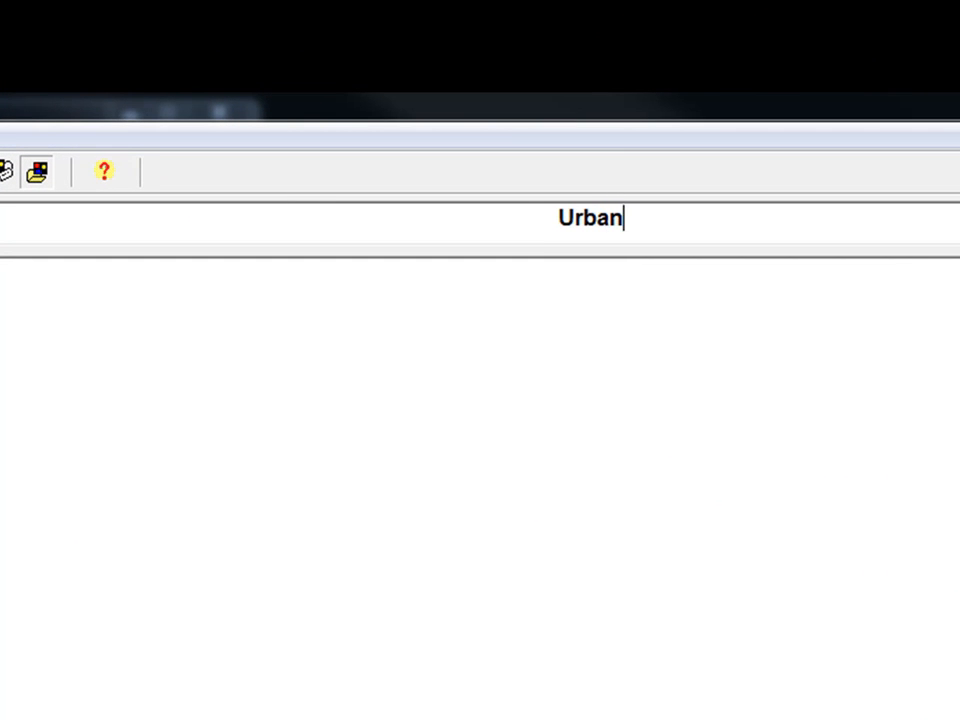
type("ion")
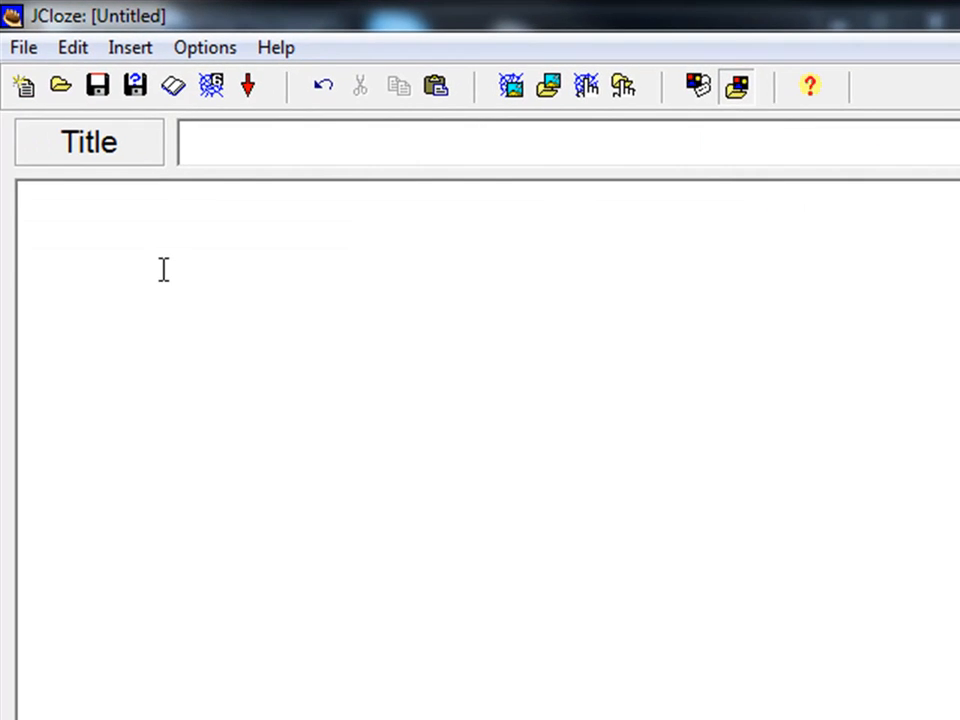
- Paste the copied urban population growth paragraph into the exercise text and select 'population'
right_click(163, 270)
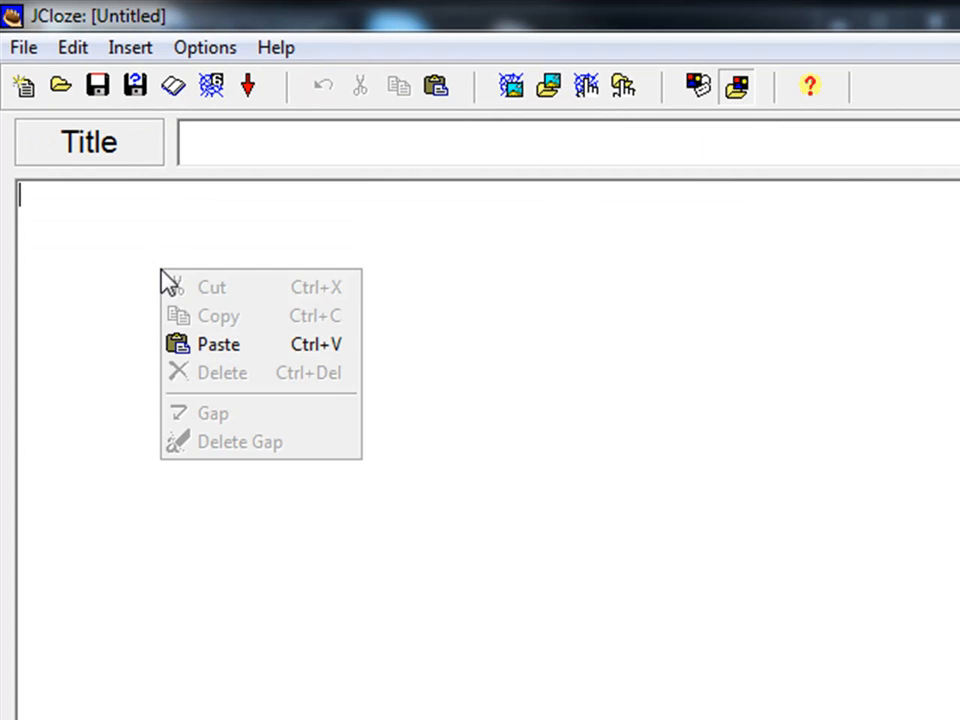
left_click(200, 349)
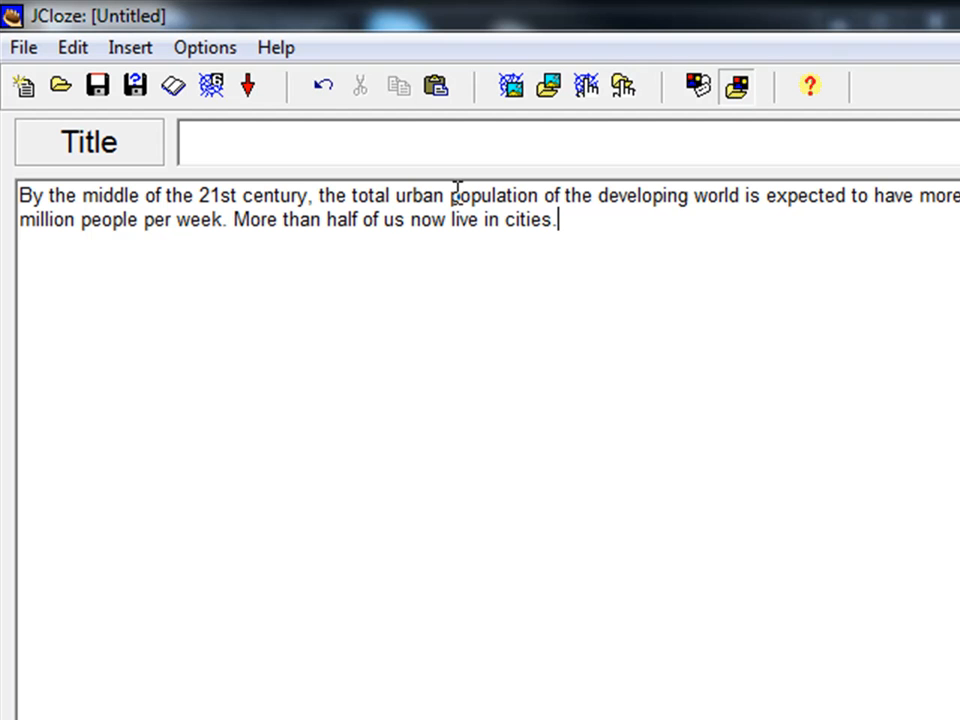
left_click_drag(450, 195, 541, 194)
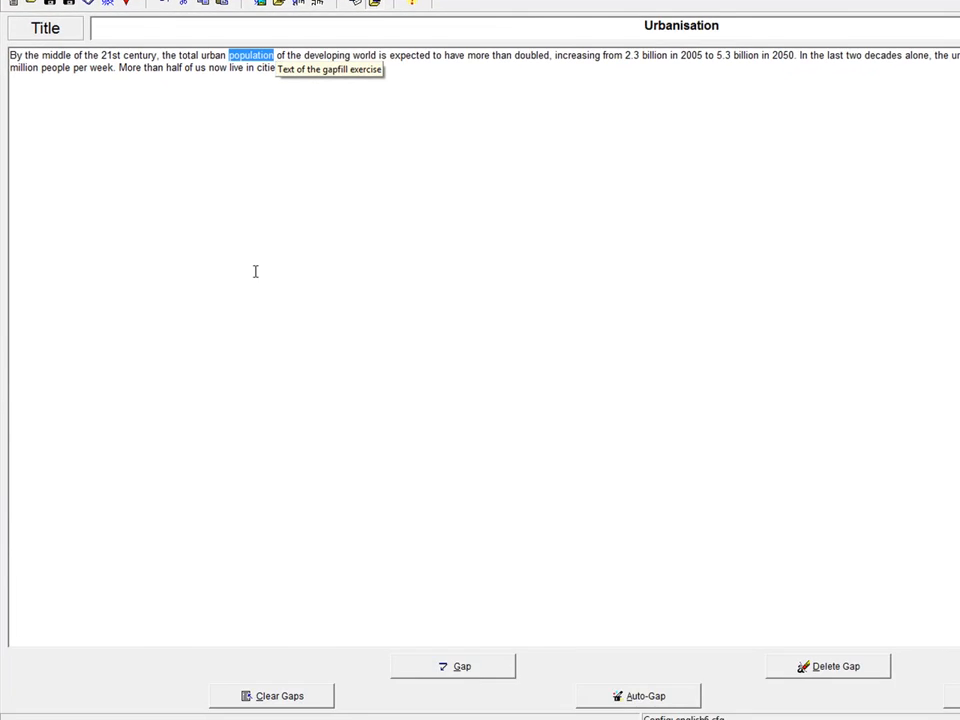
- Gap the words population, doubled and decades, confirming each in the Gapped word alternatives dialog
left_click(450, 670)
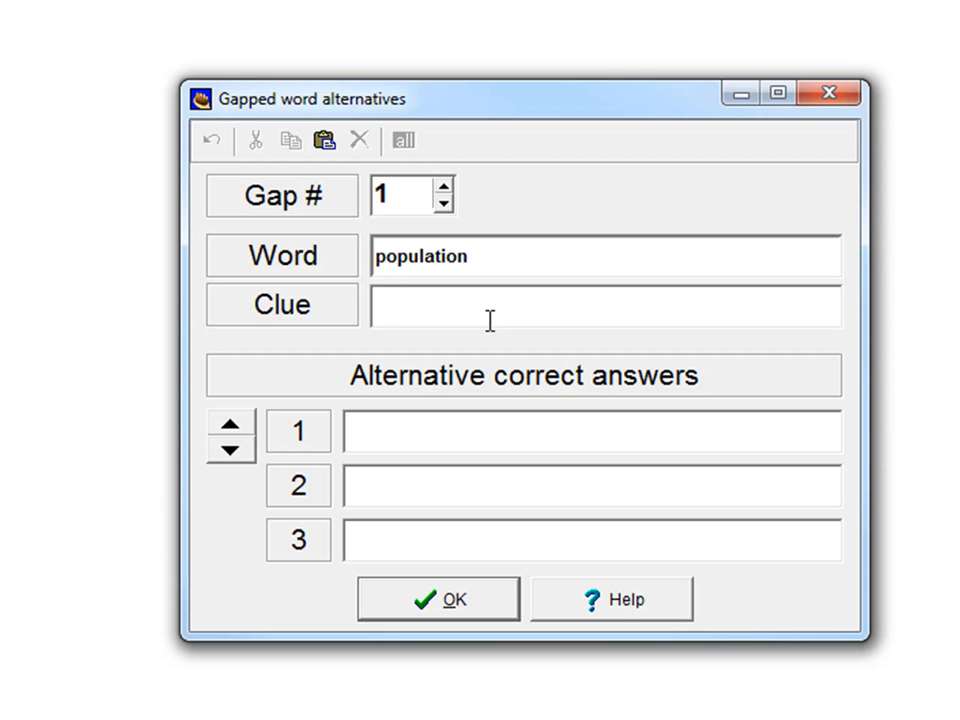
left_click(441, 432)
left_click(449, 609)
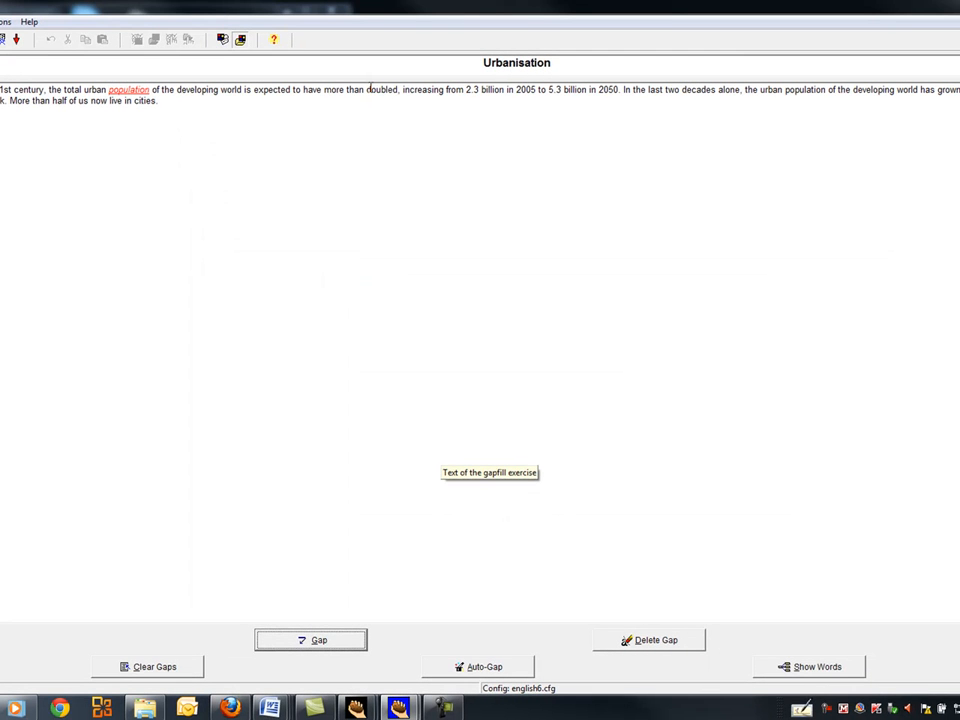
left_click_drag(366, 89, 398, 90)
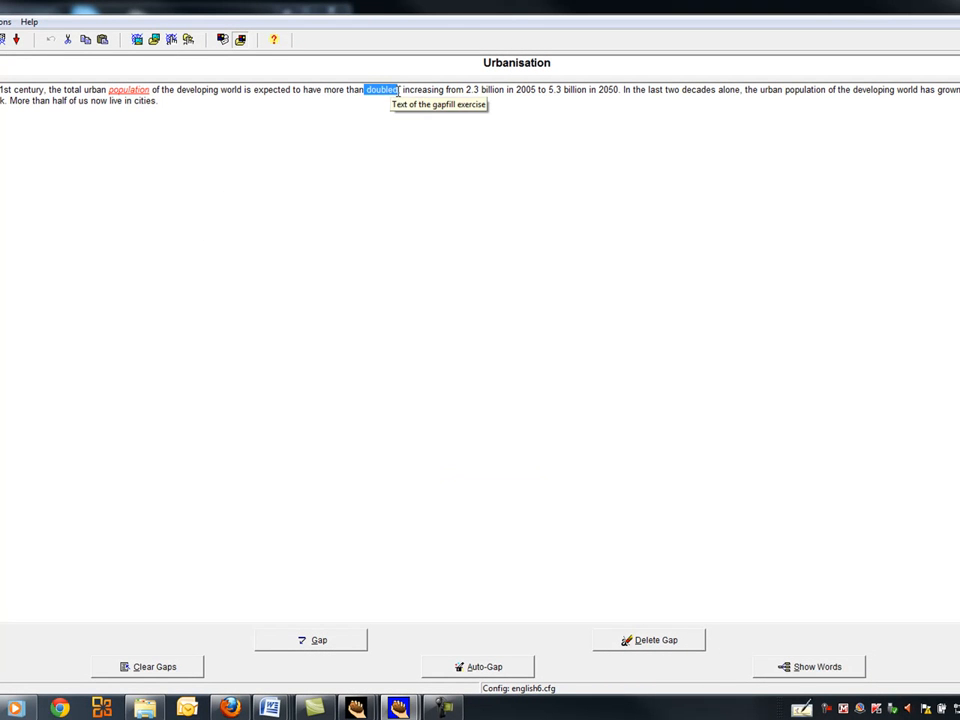
left_click(345, 642)
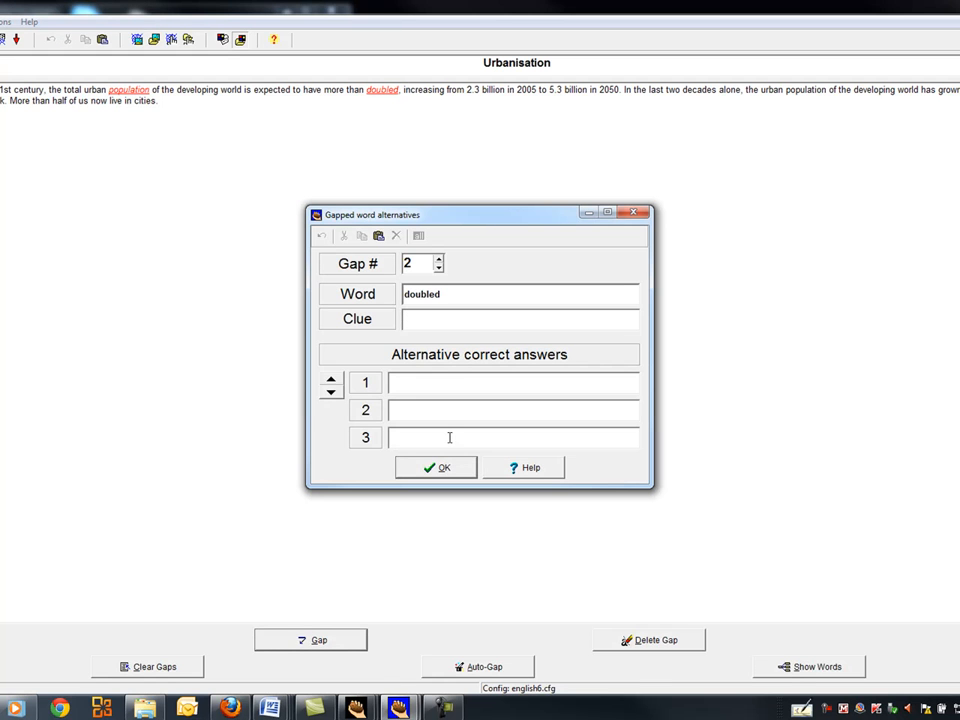
left_click(448, 470)
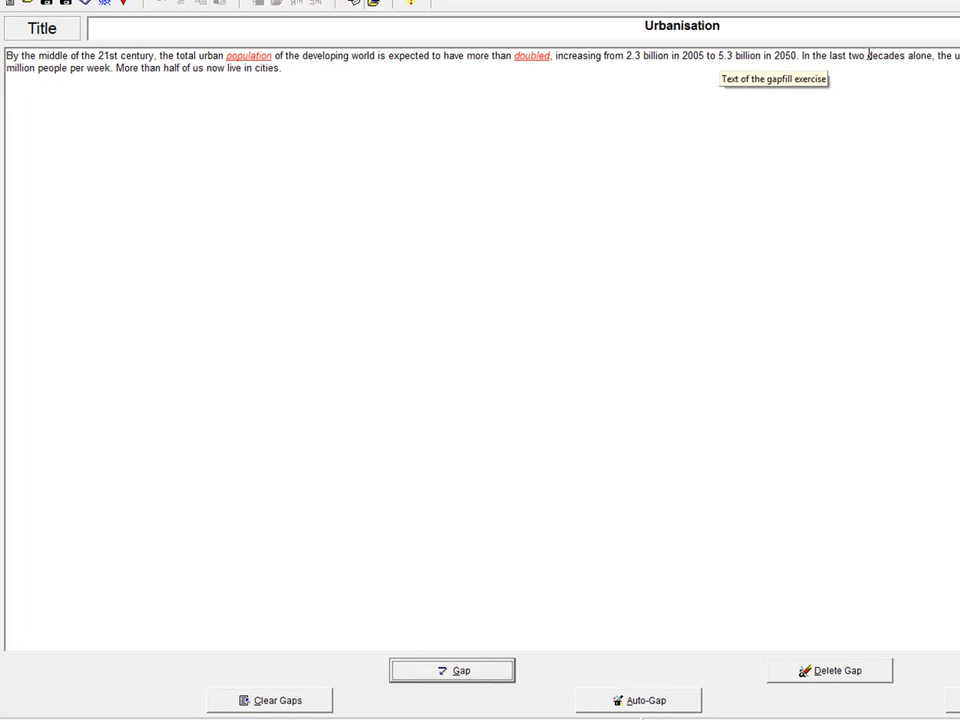
left_click_drag(691, 88, 723, 86)
left_click_drag(903, 52, 908, 53)
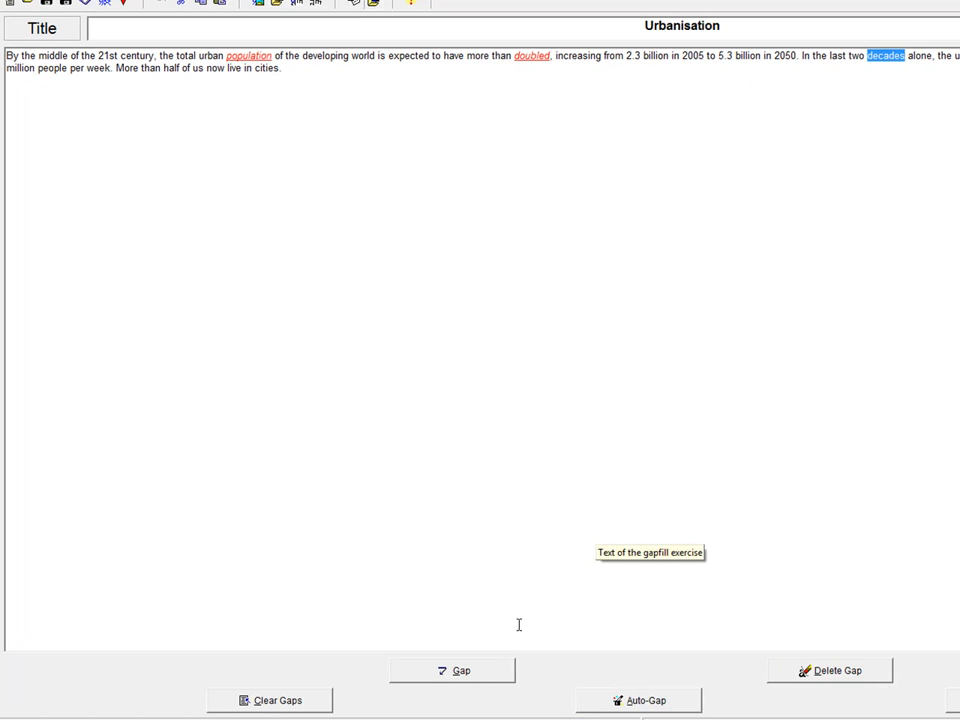
left_click(491, 678)
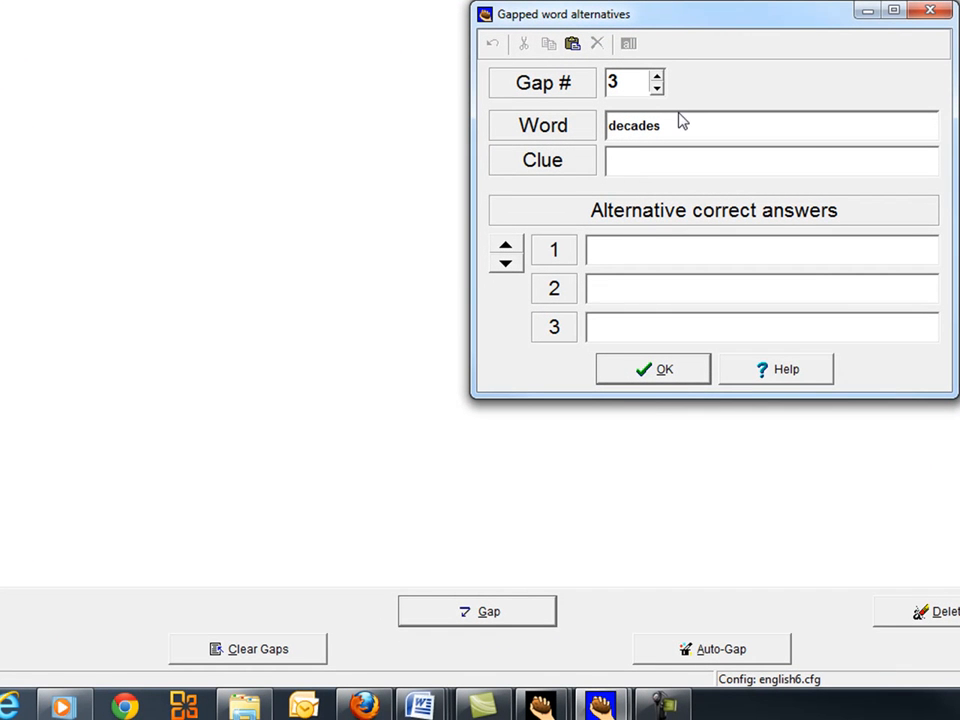
left_click(664, 371)
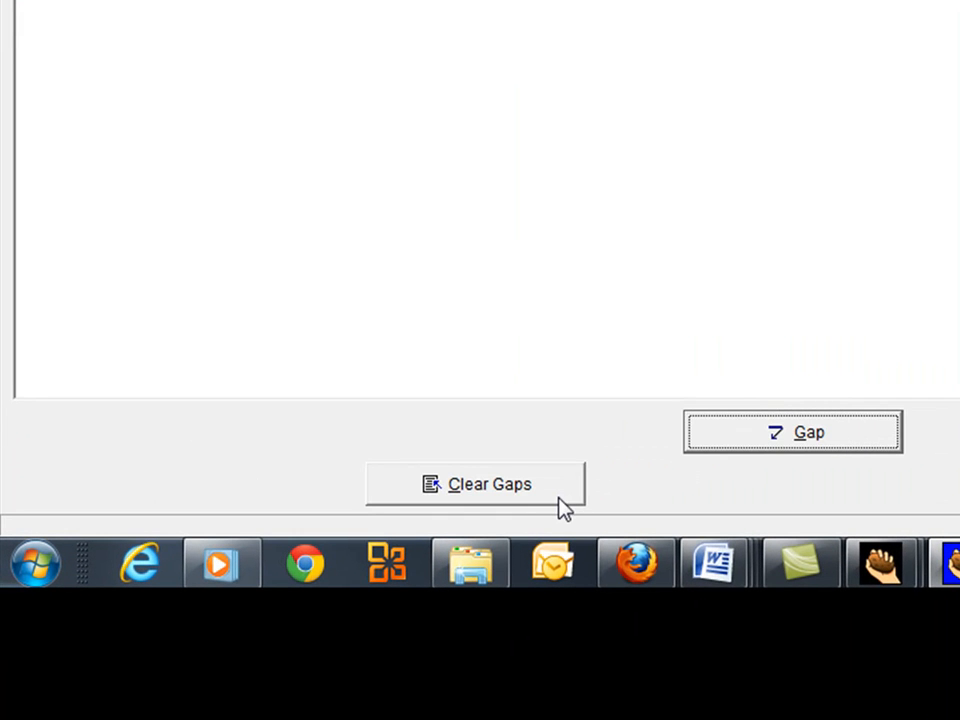
- Clear every gap from the passage, confirming Yes, then select the word 'developing'
left_click(560, 506)
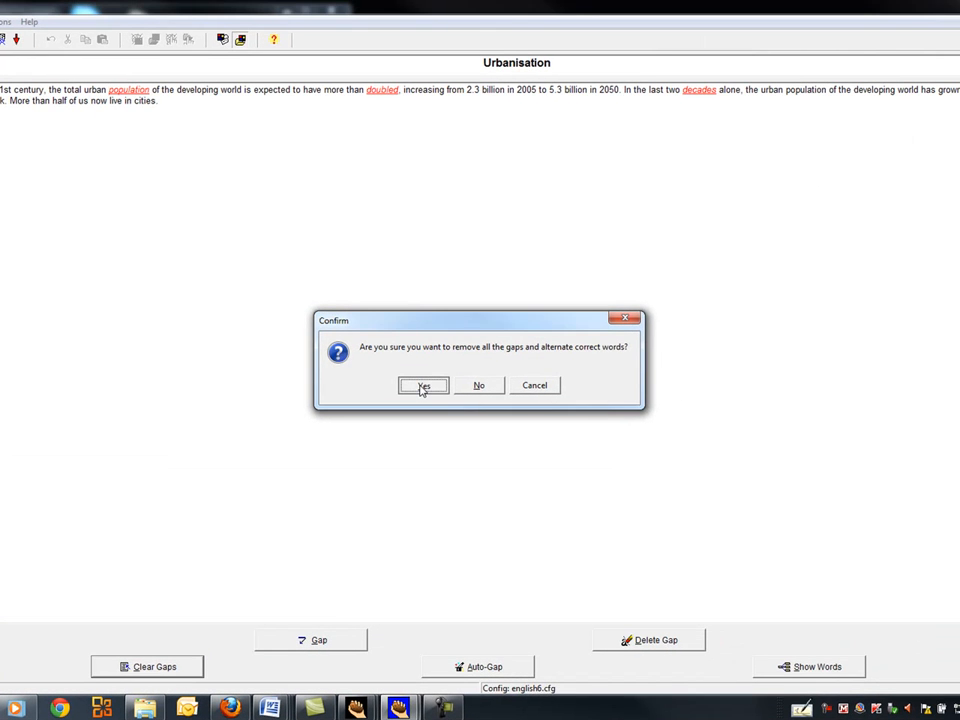
left_click(421, 388)
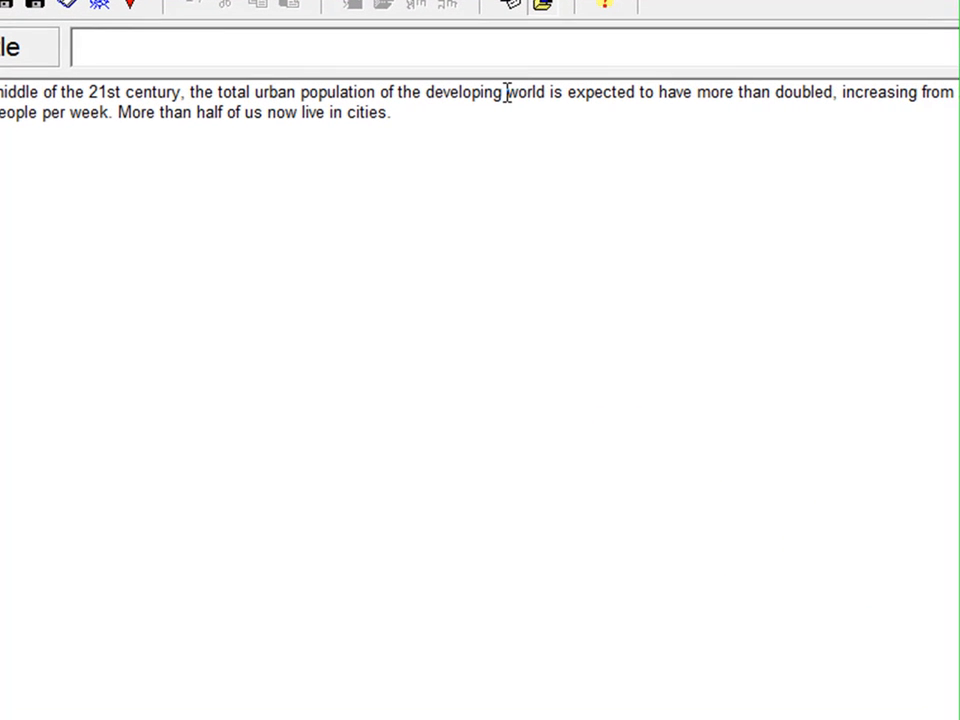
left_click_drag(218, 90, 197, 94)
left_click_drag(464, 97, 424, 97)
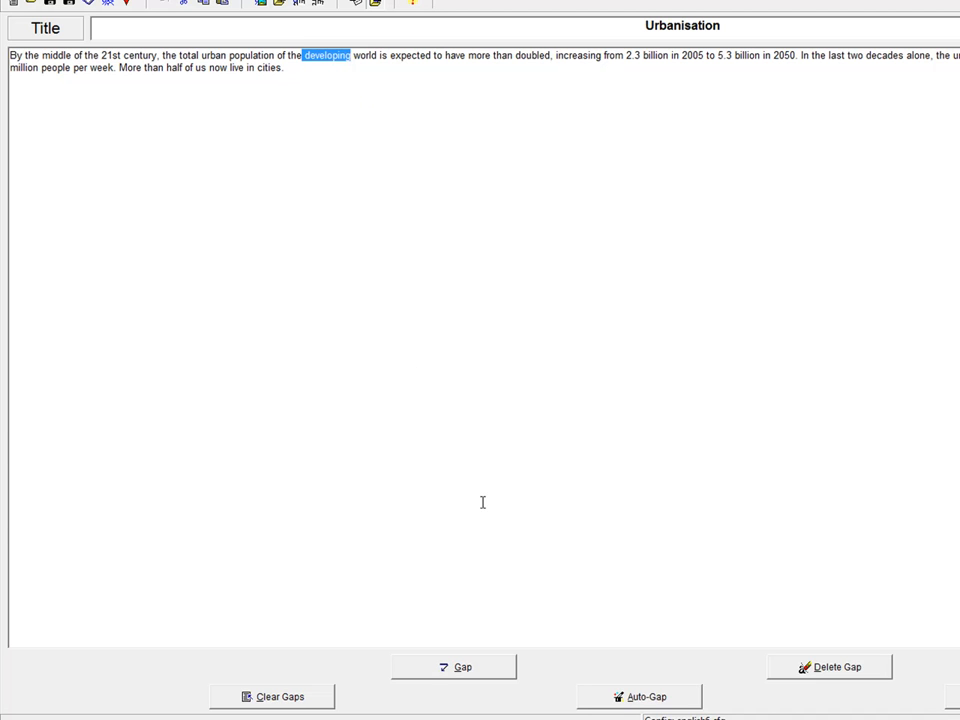
- Run Auto-Gap with n set to 5 so every fifth word becomes a gap
left_click(620, 697)
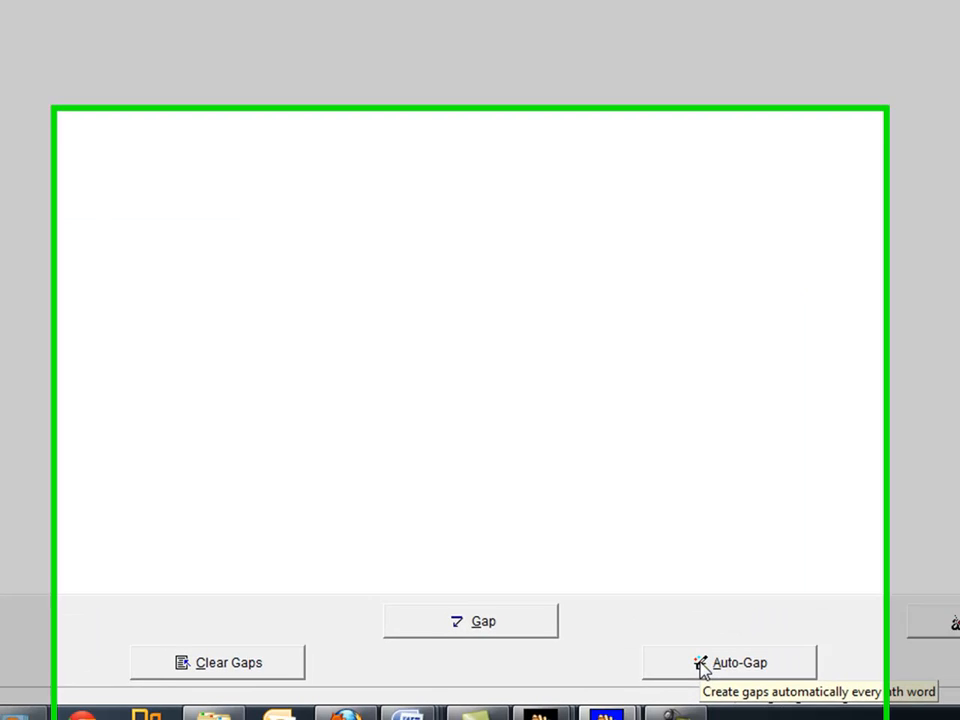
left_click(621, 698)
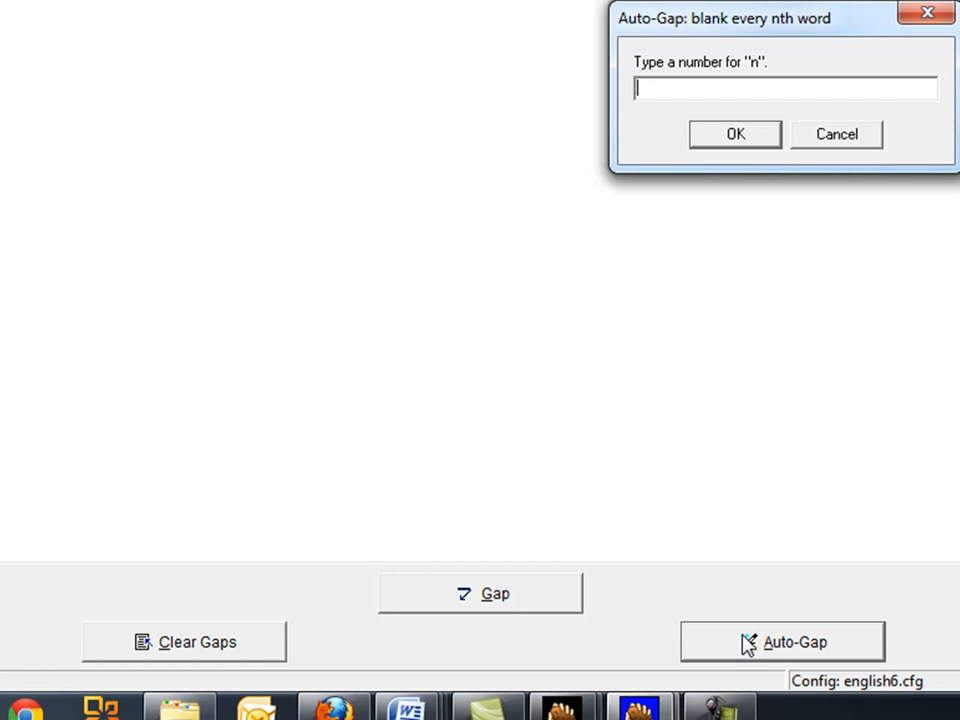
type("5")
left_click(713, 138)
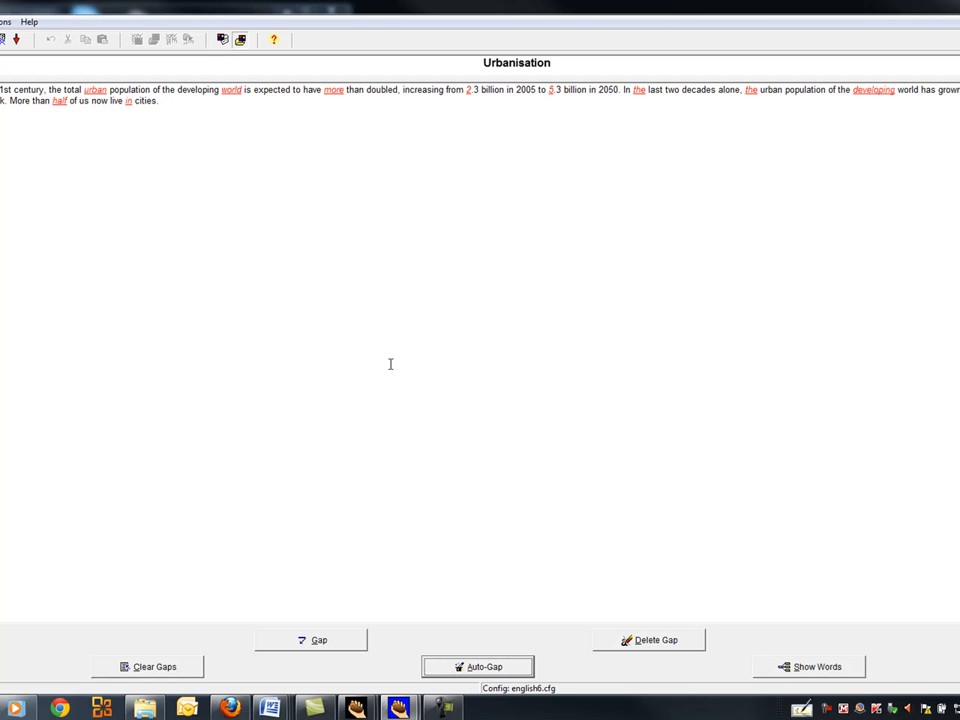
- Save the exercise to the Desktop as urban.jcl using the JCloze files type
key("alt+f")
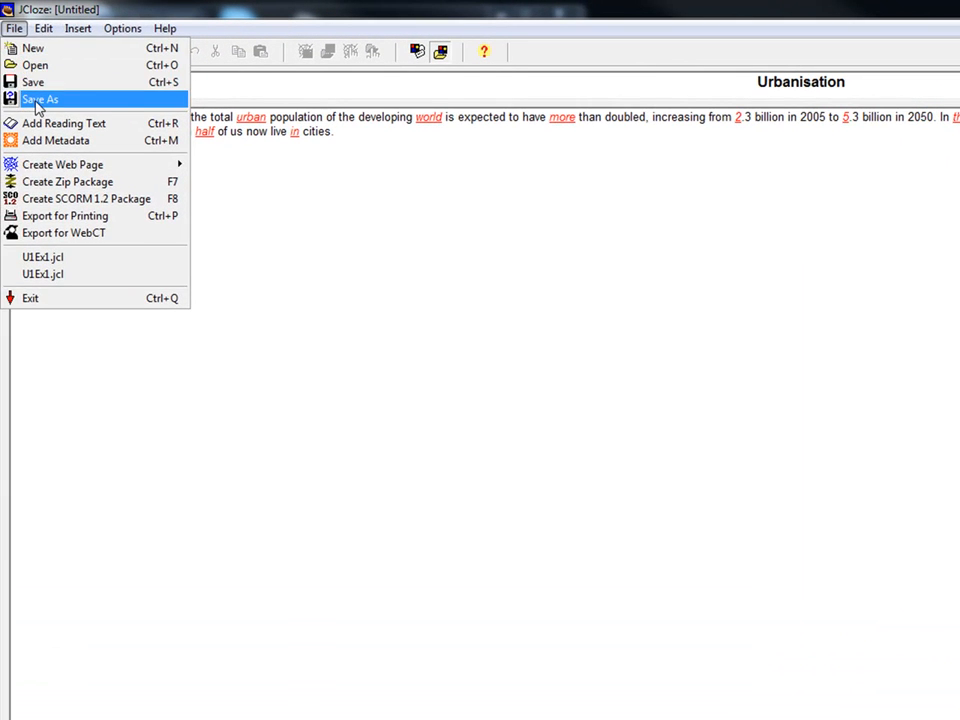
left_click(36, 101)
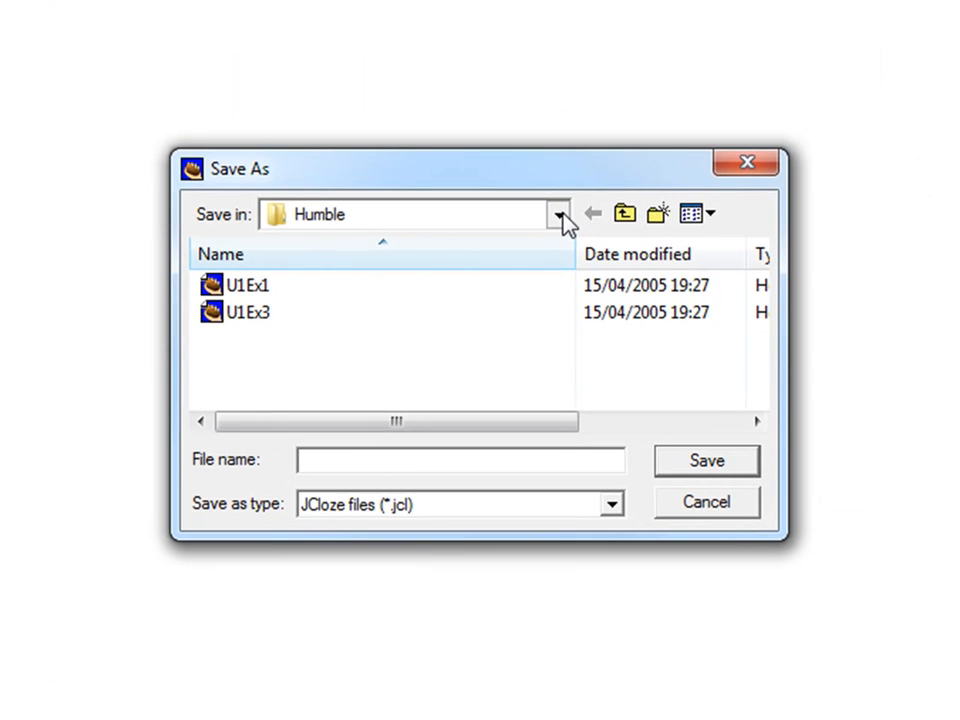
left_click(561, 216)
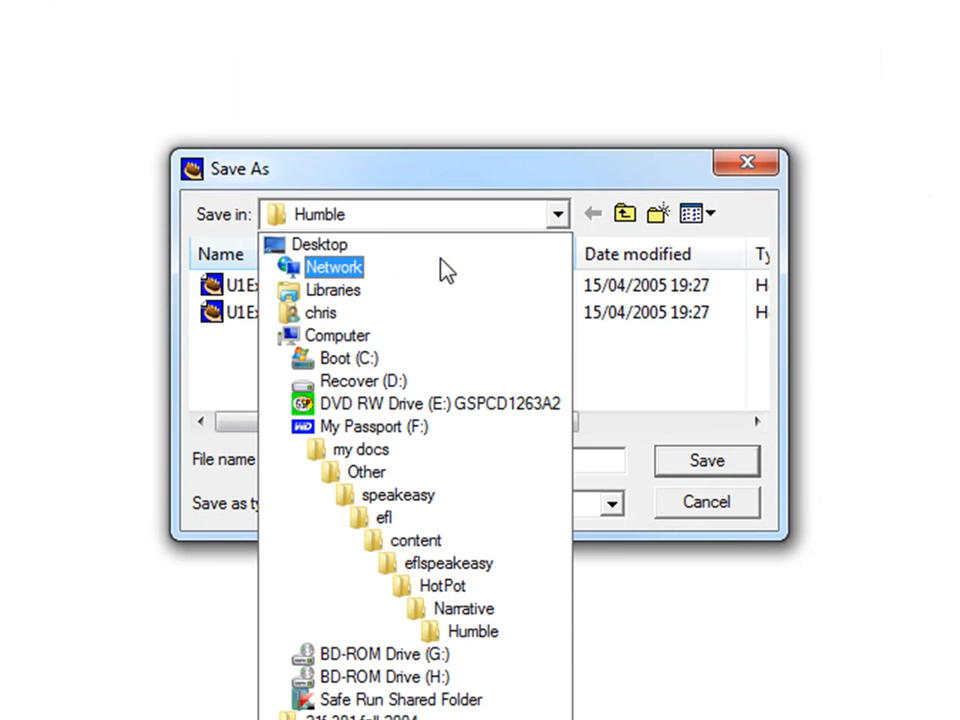
left_click(318, 246)
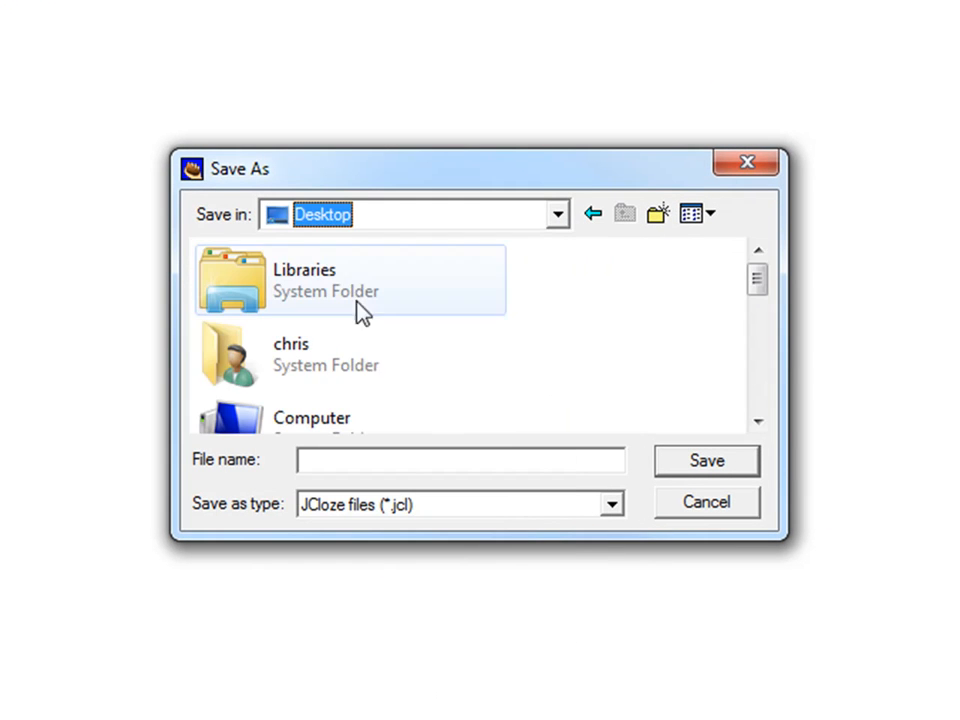
left_click(378, 457)
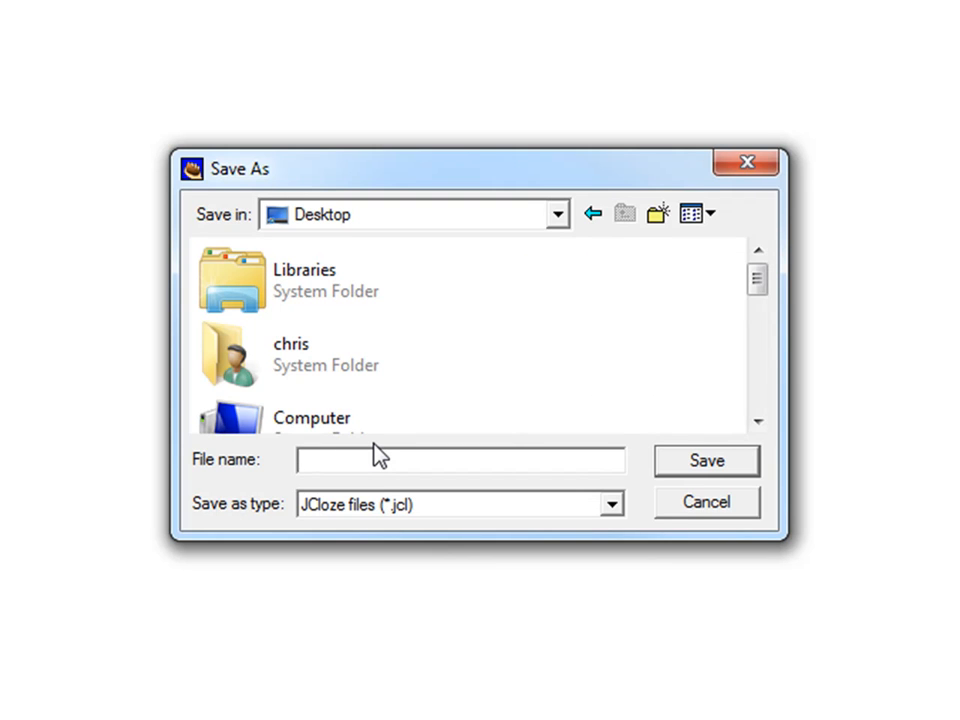
type("urban")
left_click(615, 508)
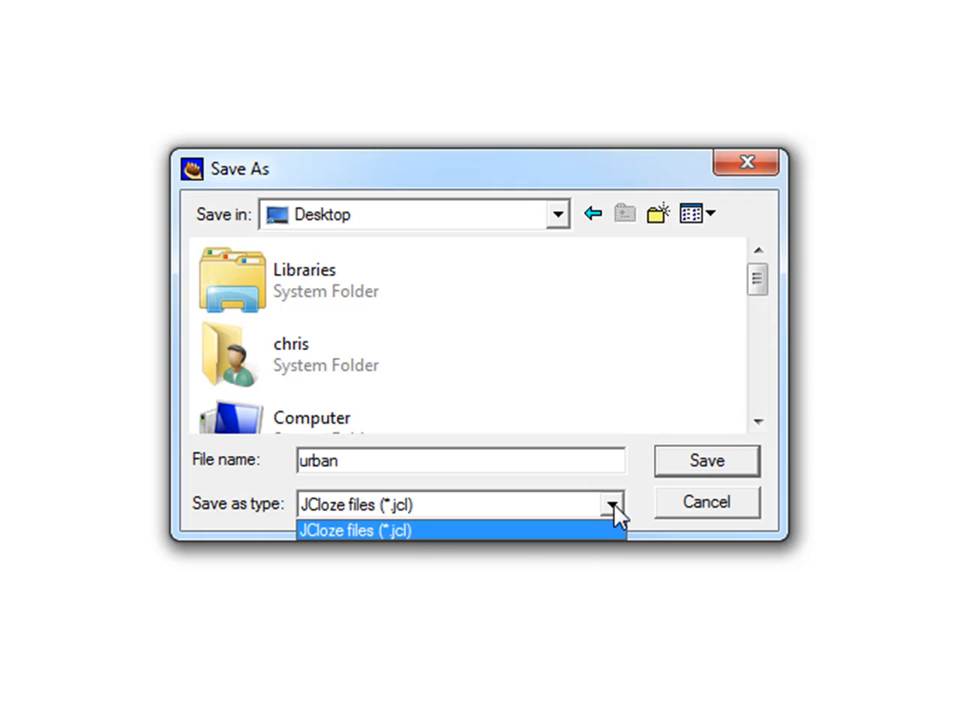
left_click(698, 470)
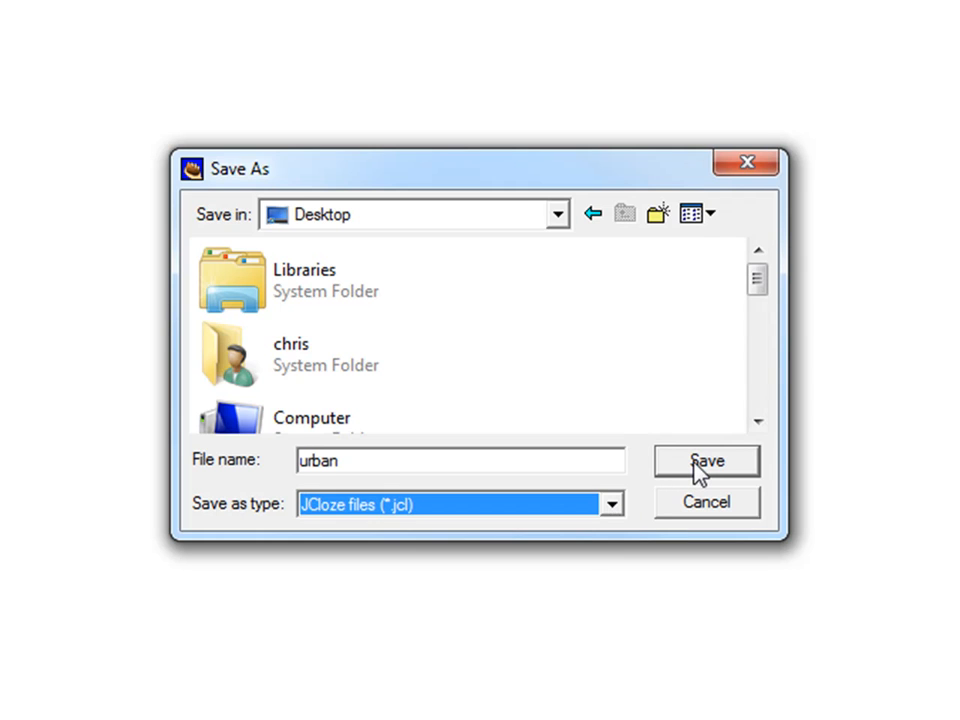
left_click(698, 470)
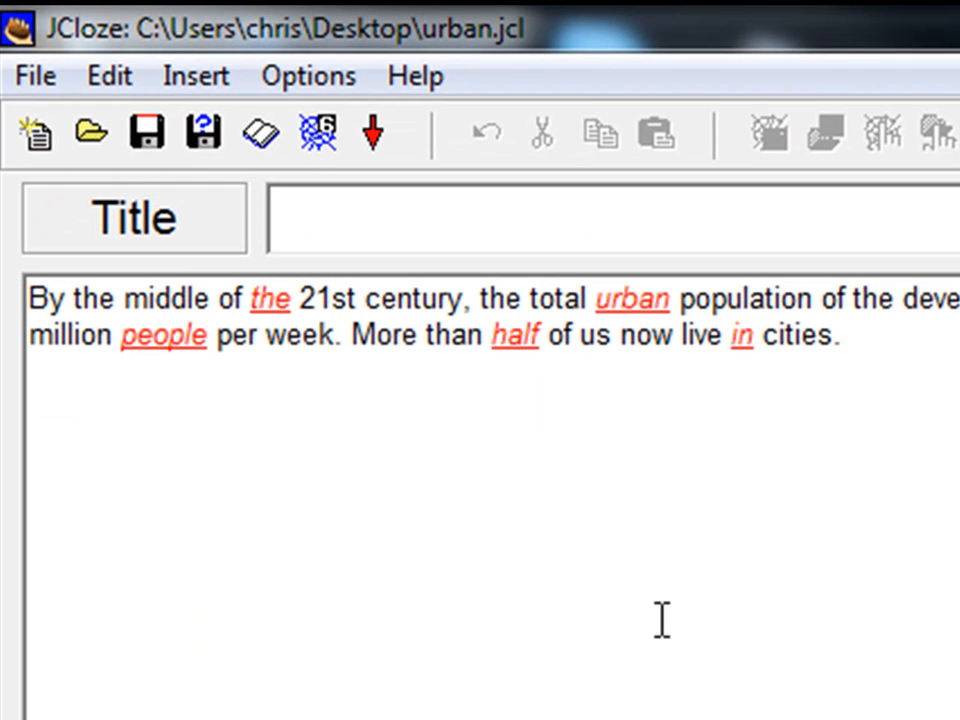
- Export the exercise as urban.htm on the Desktop and view it in the browser
left_click(318, 143)
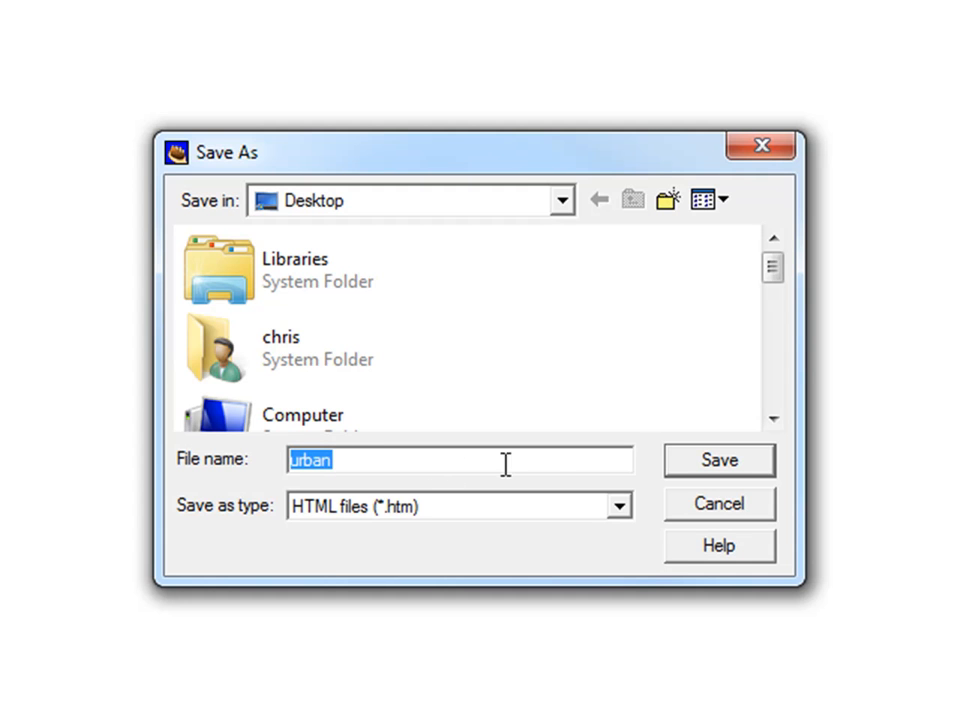
left_click(701, 461)
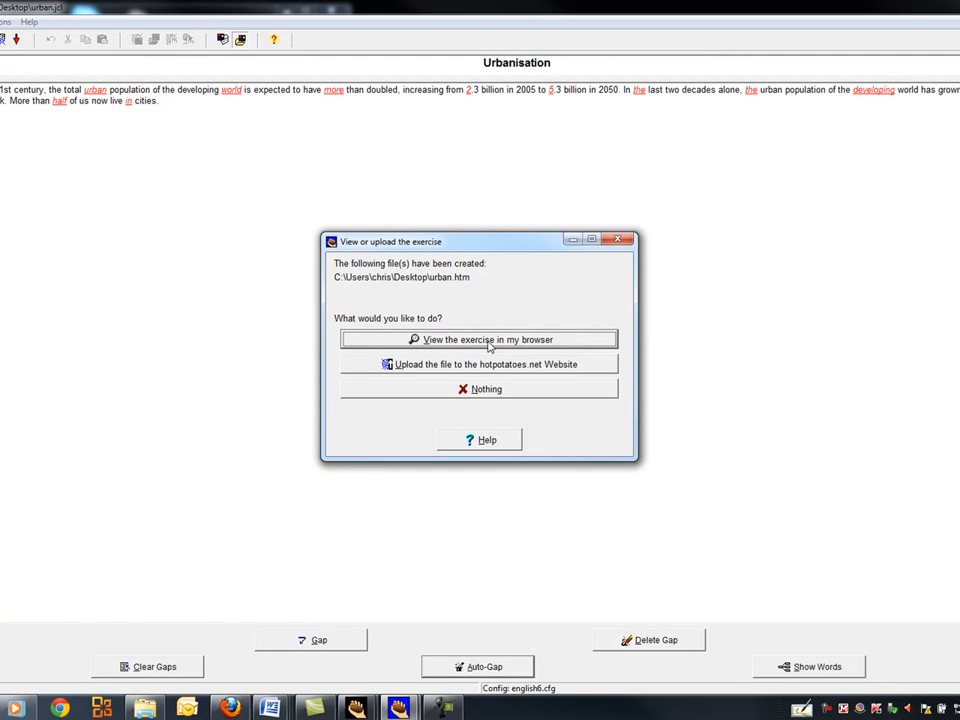
left_click(489, 340)
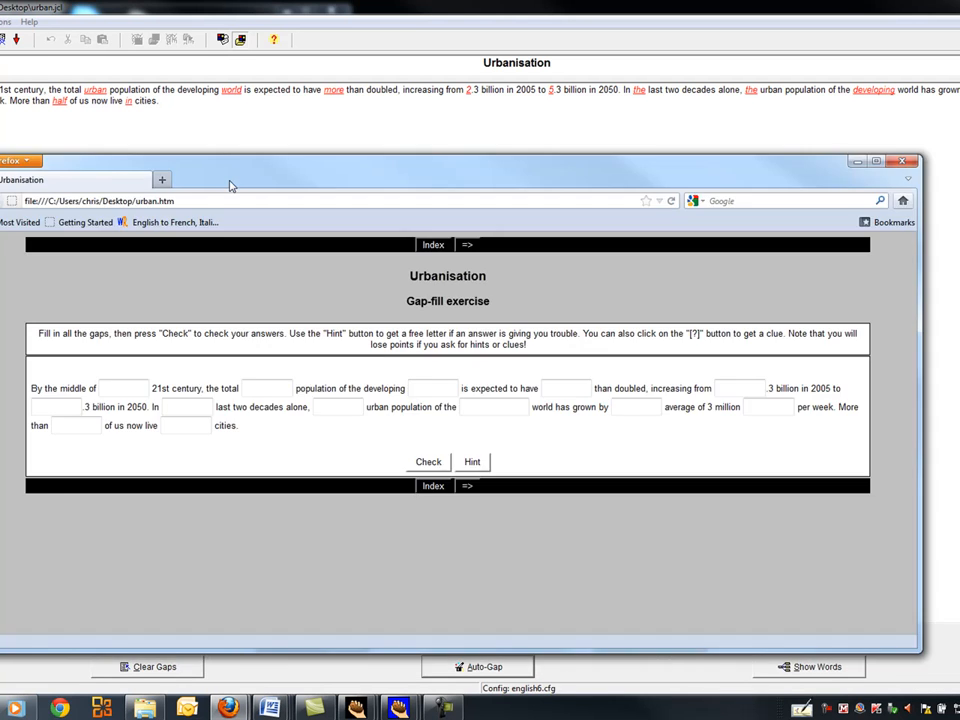
- Maximize the Firefox window and type 'the' into the page's first gap
left_click(876, 162)
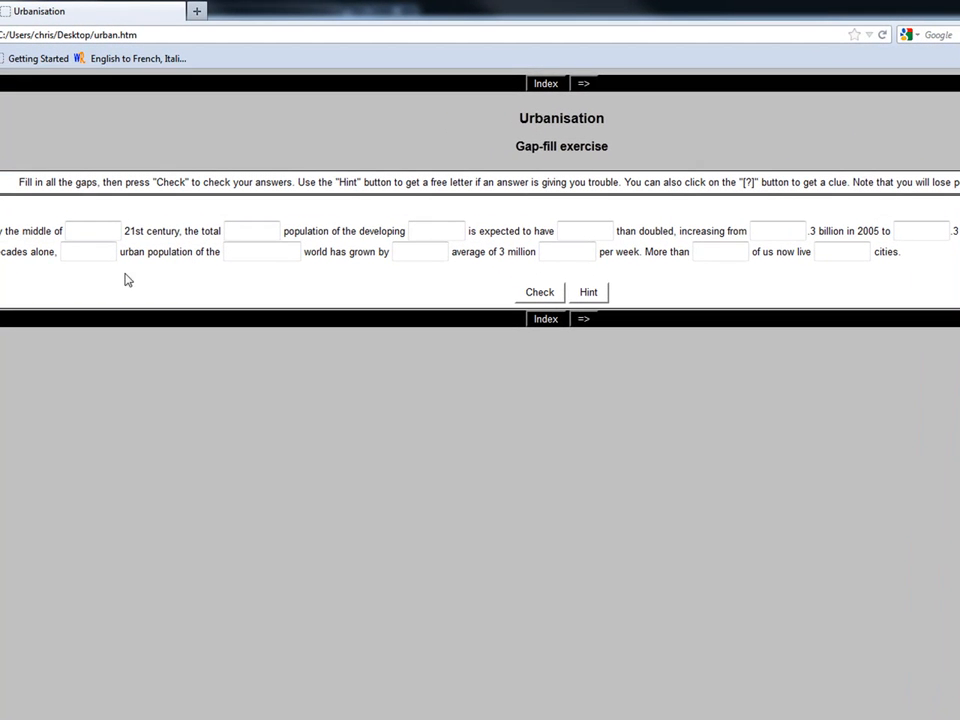
left_click(80, 232)
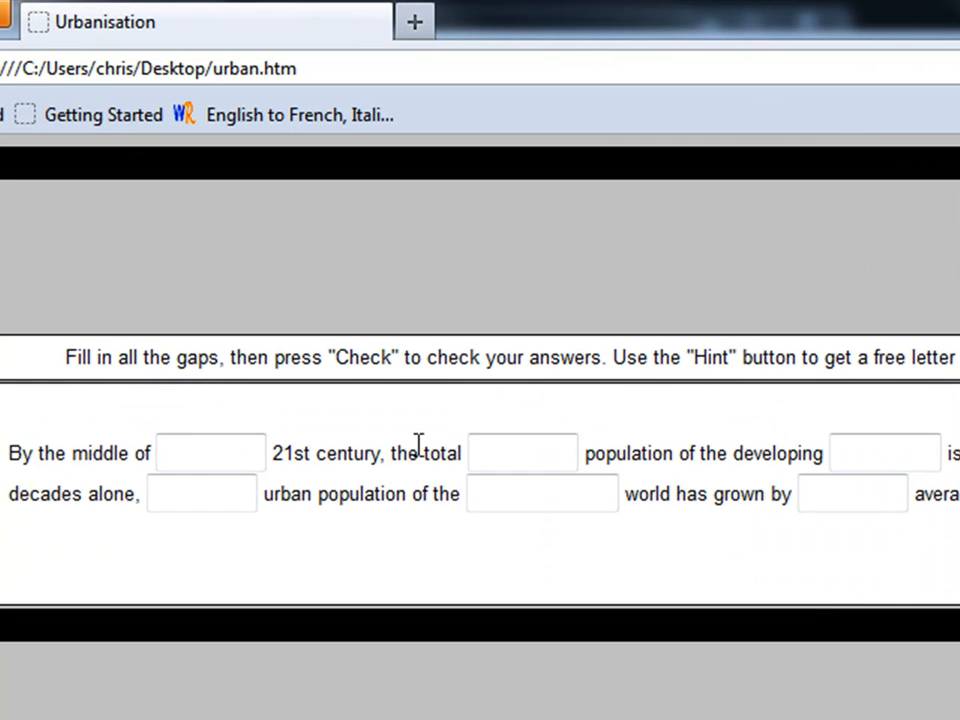
left_click(405, 382)
left_click(867, 440)
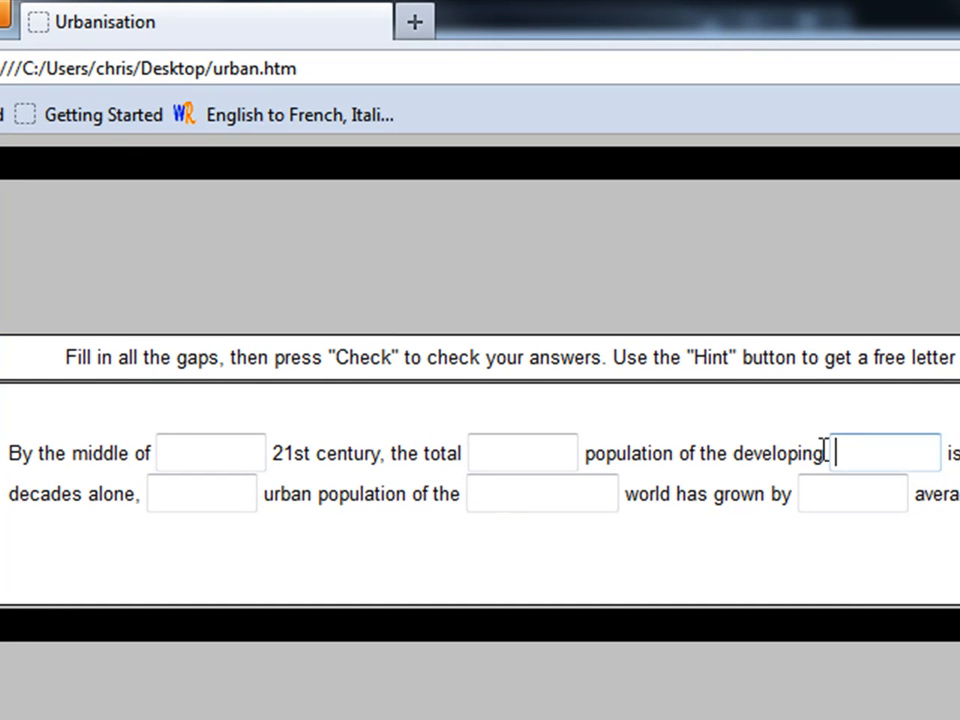
left_click(253, 452)
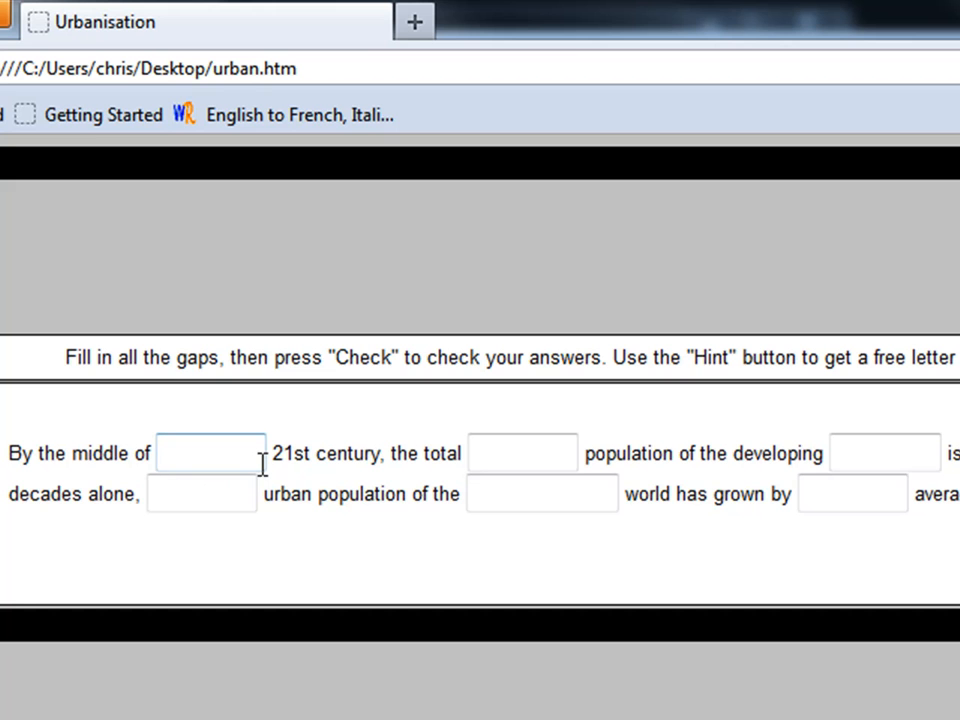
type("the")
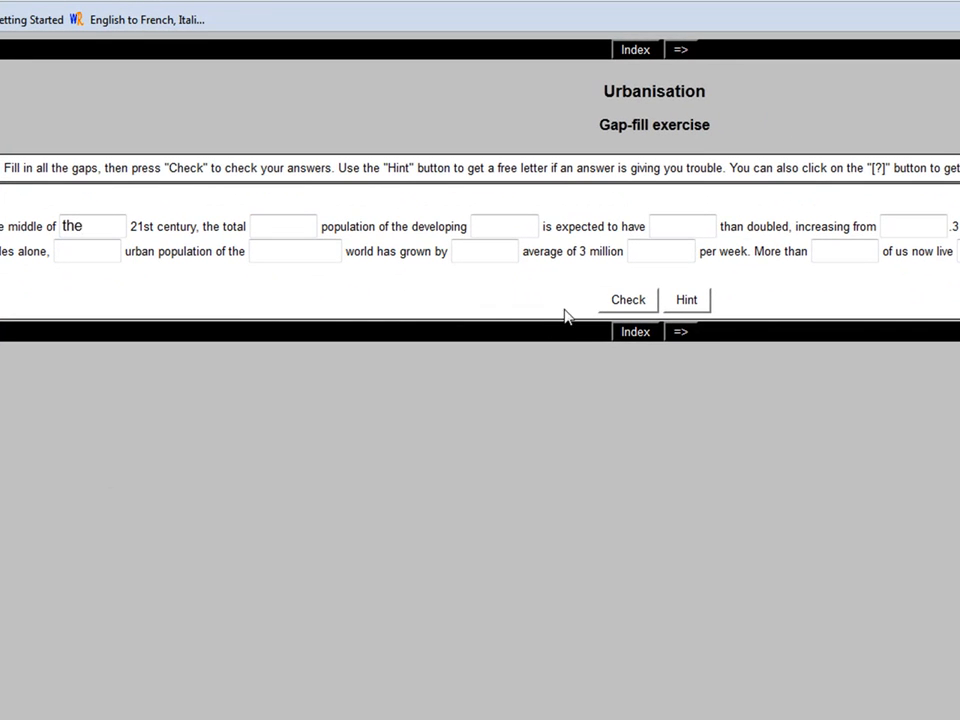
- Check the answers to get a 7% score, then close the score popup with OK
left_click(617, 301)
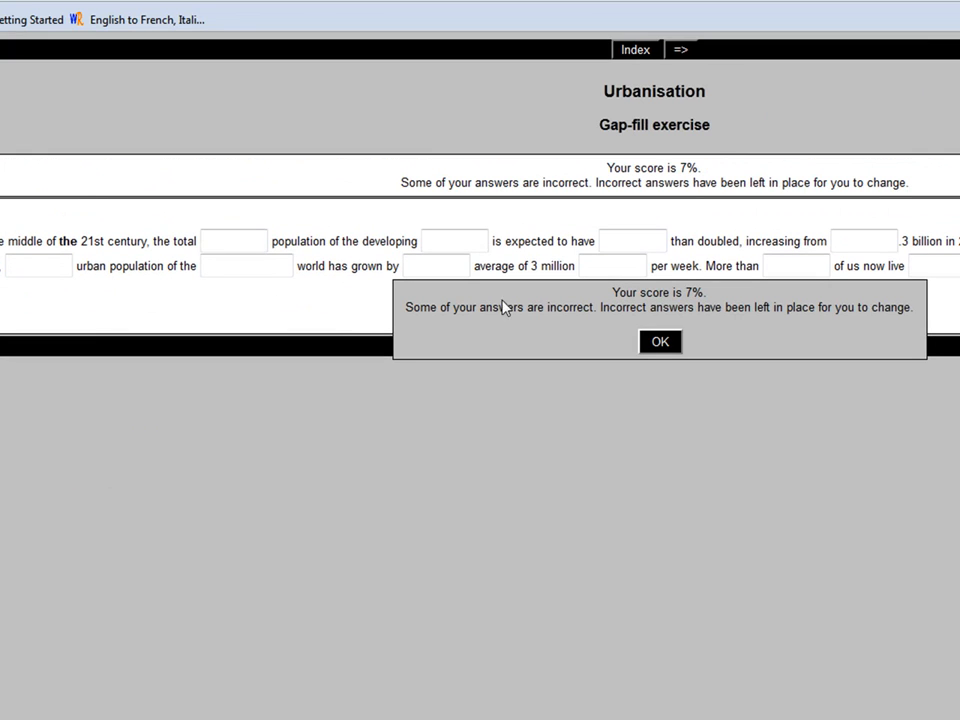
left_click_drag(81, 240, 58, 240)
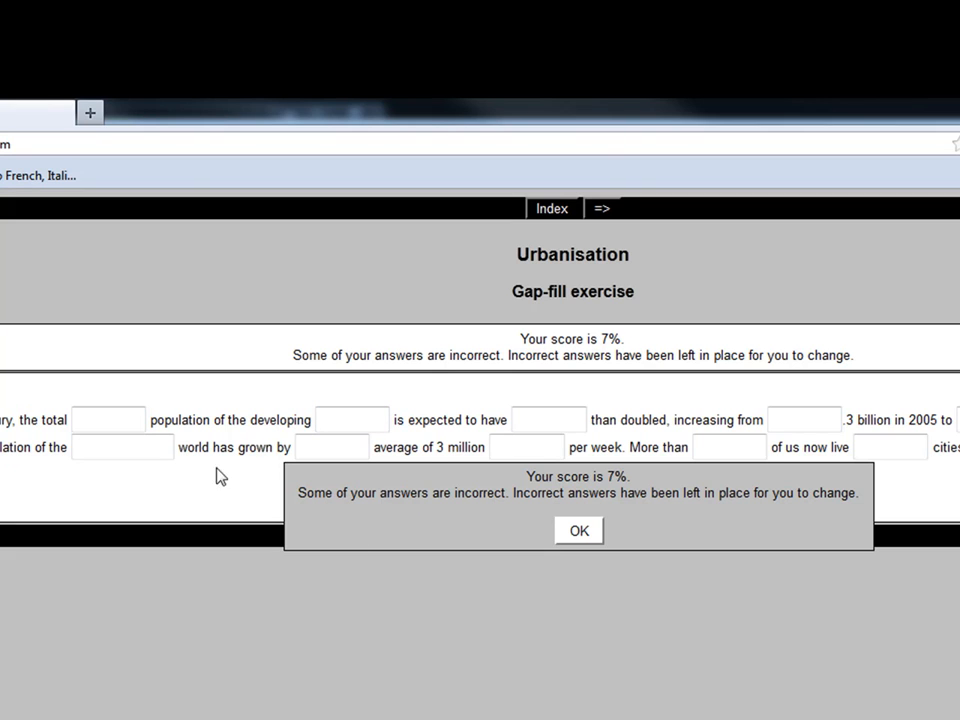
left_click(580, 533)
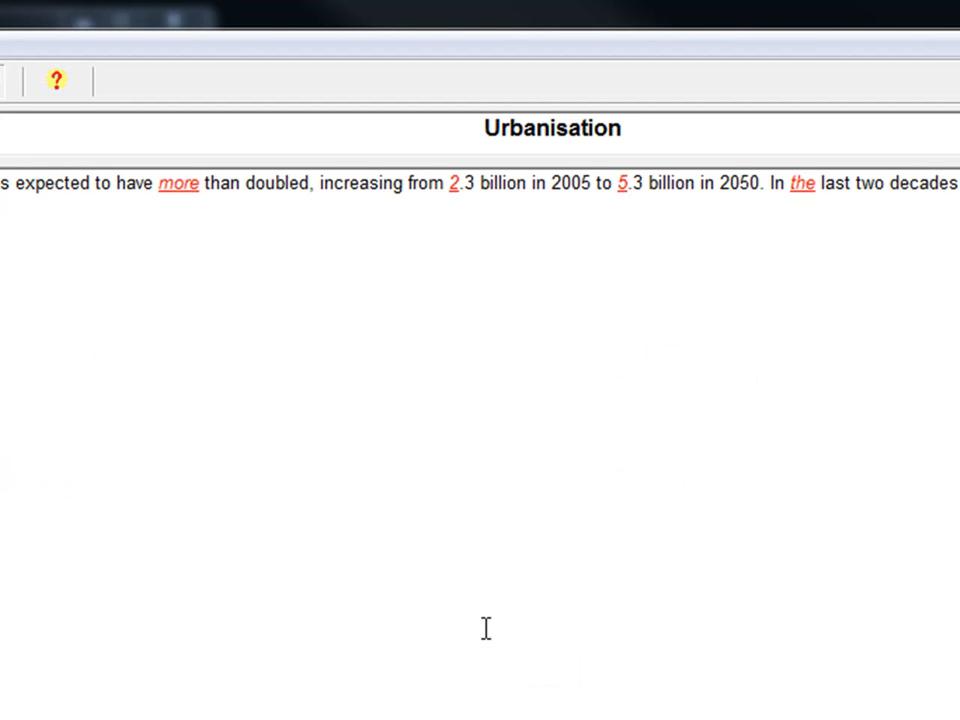
- Copy a printable version of the Urbanisation exercise to the clipboard, then bring up Word's recent documents list
left_click(2, 21)
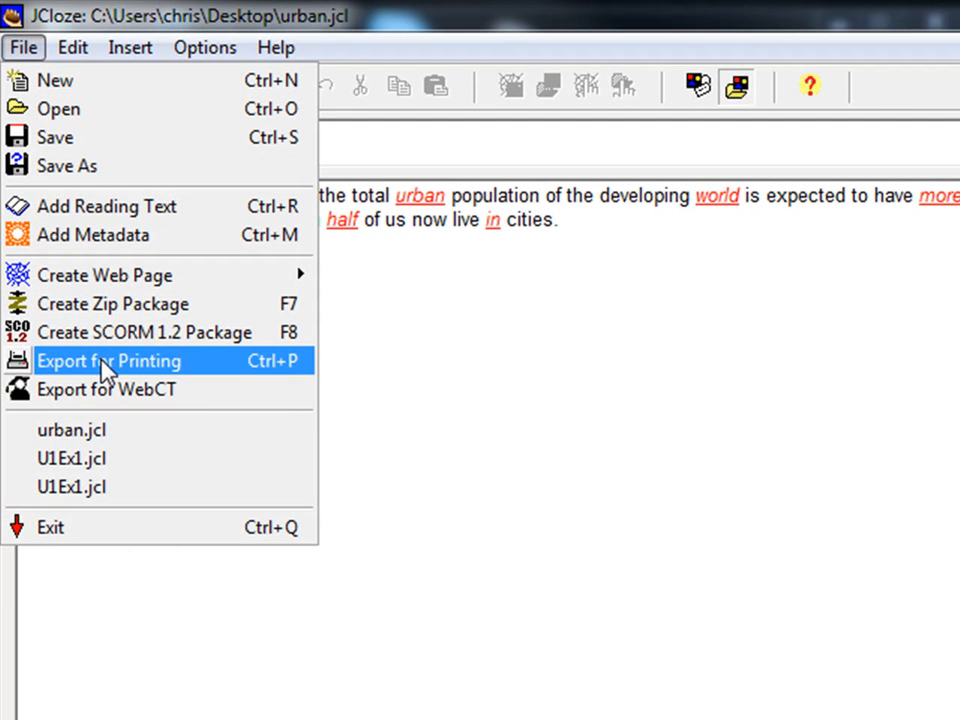
left_click(64, 229)
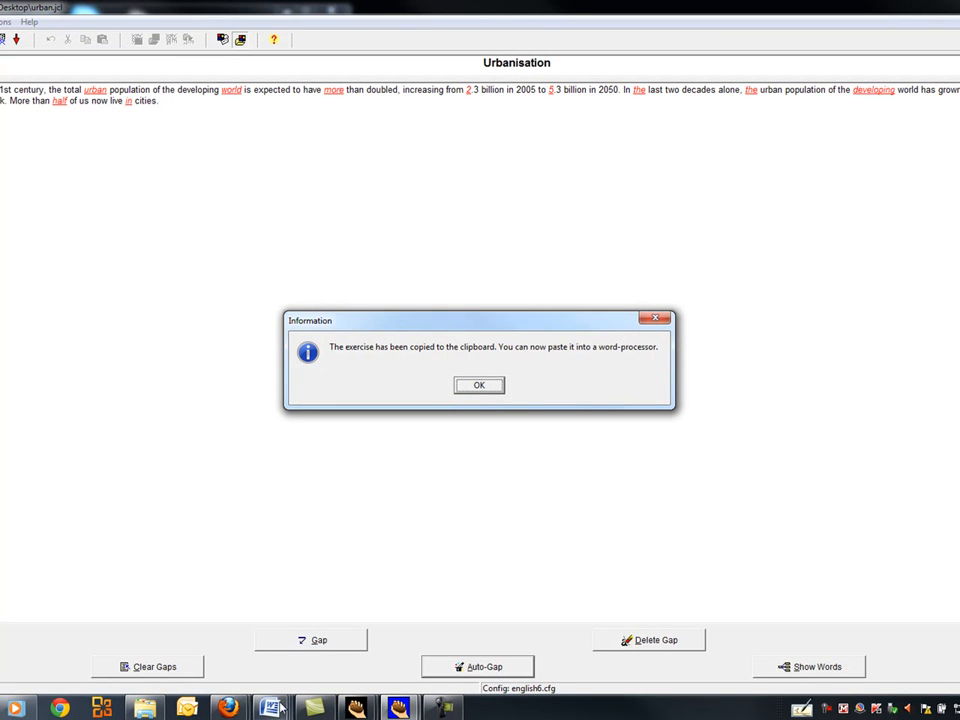
left_click(270, 707)
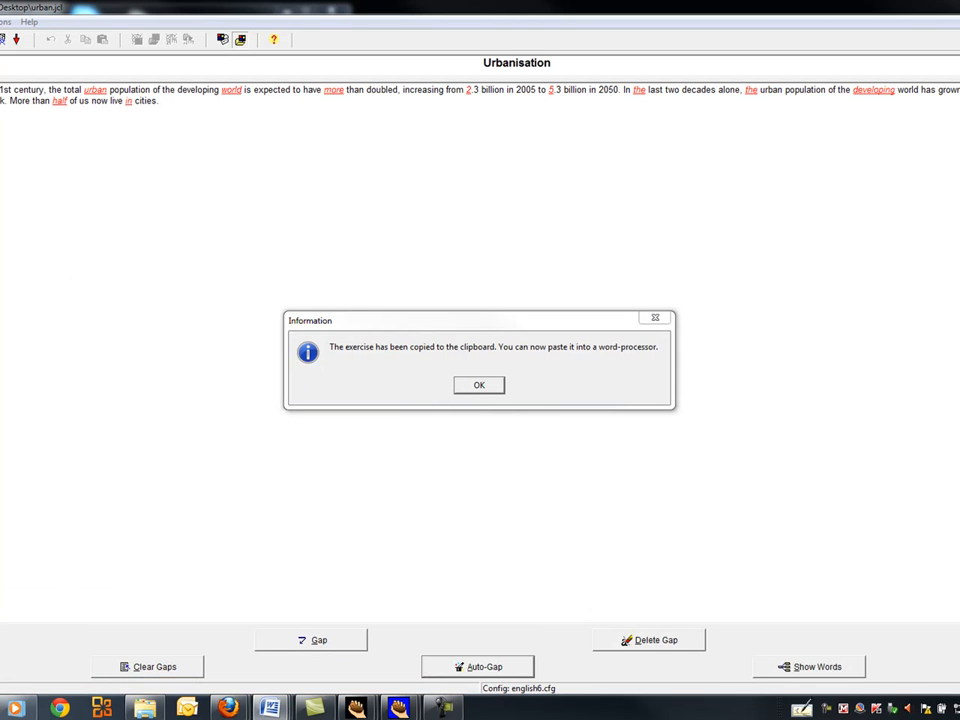
right_click(270, 707)
- Paste the copied Urbanisation exercise into a new blank Word document and maximise the window
left_click(246, 502)
right_click(228, 227)
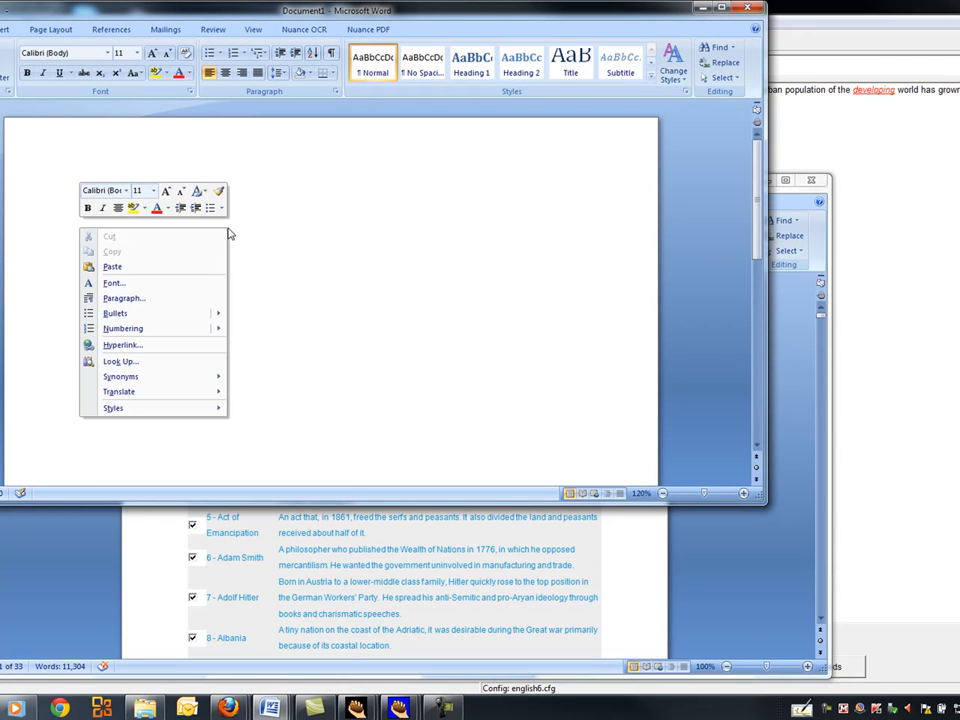
left_click(177, 266)
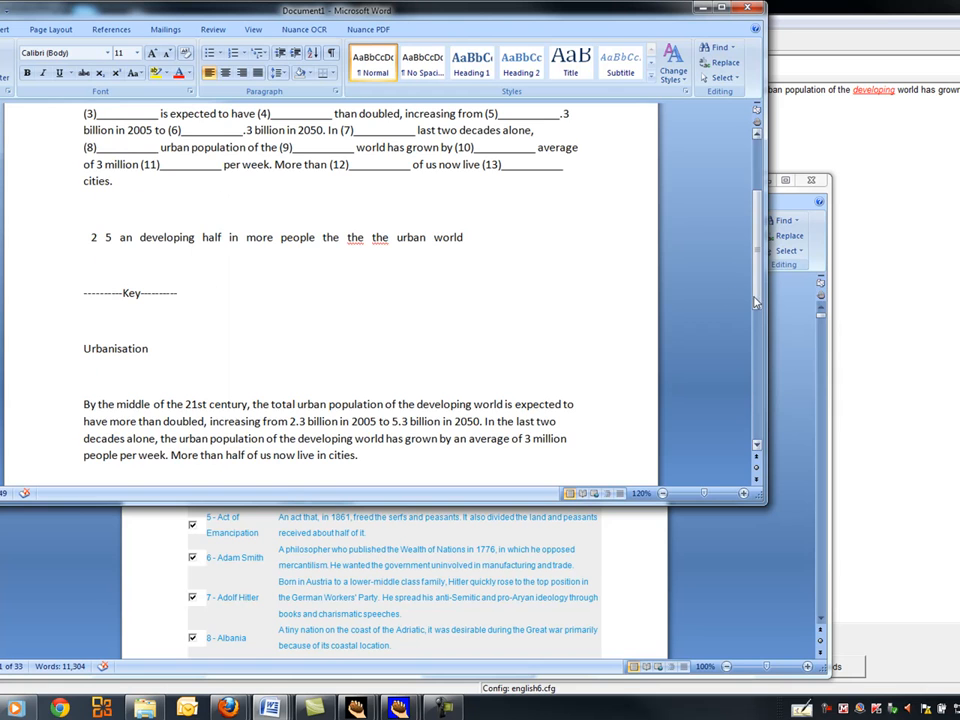
scroll(752, 301, "up", 3)
double_click(541, 9)
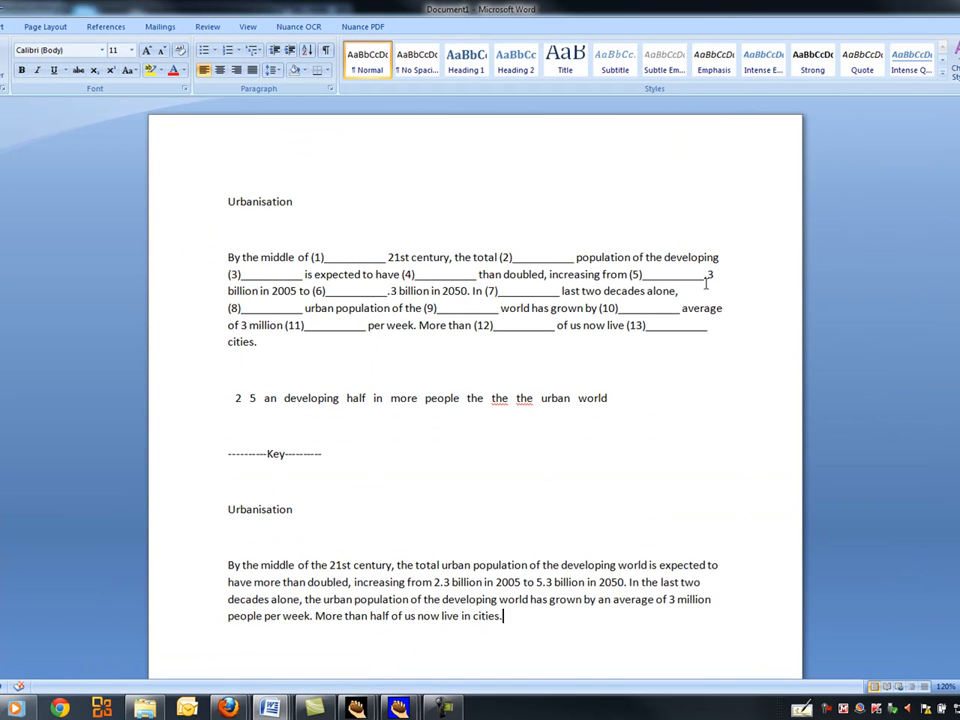
scroll(658, 453, "down", 1)
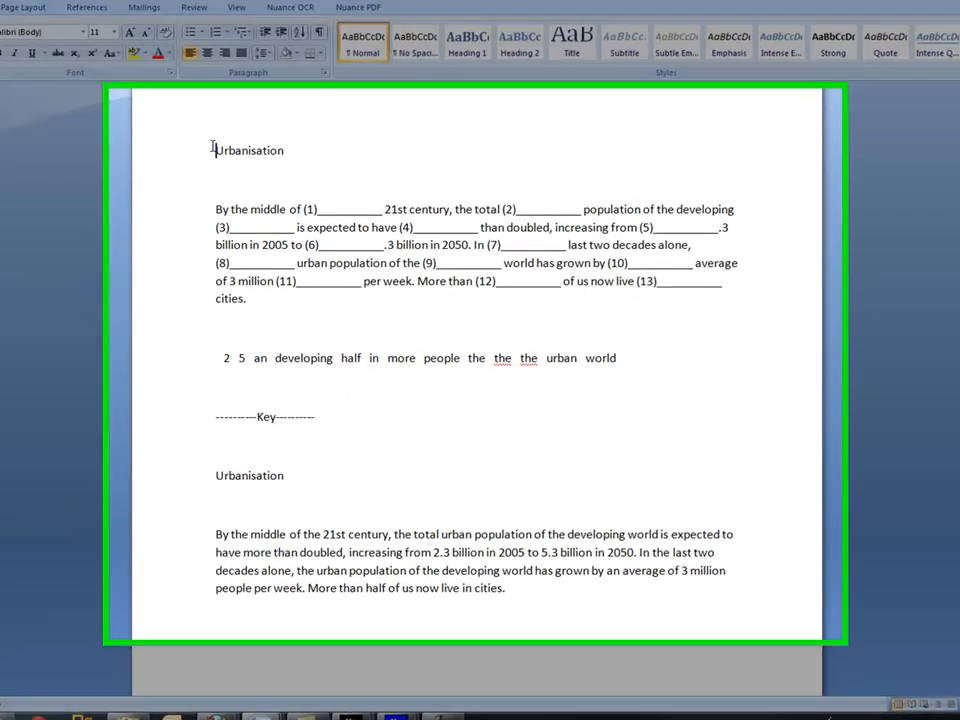
- Style the Urbanisation title as Heading 1, then select the word bank line
left_click(212, 163)
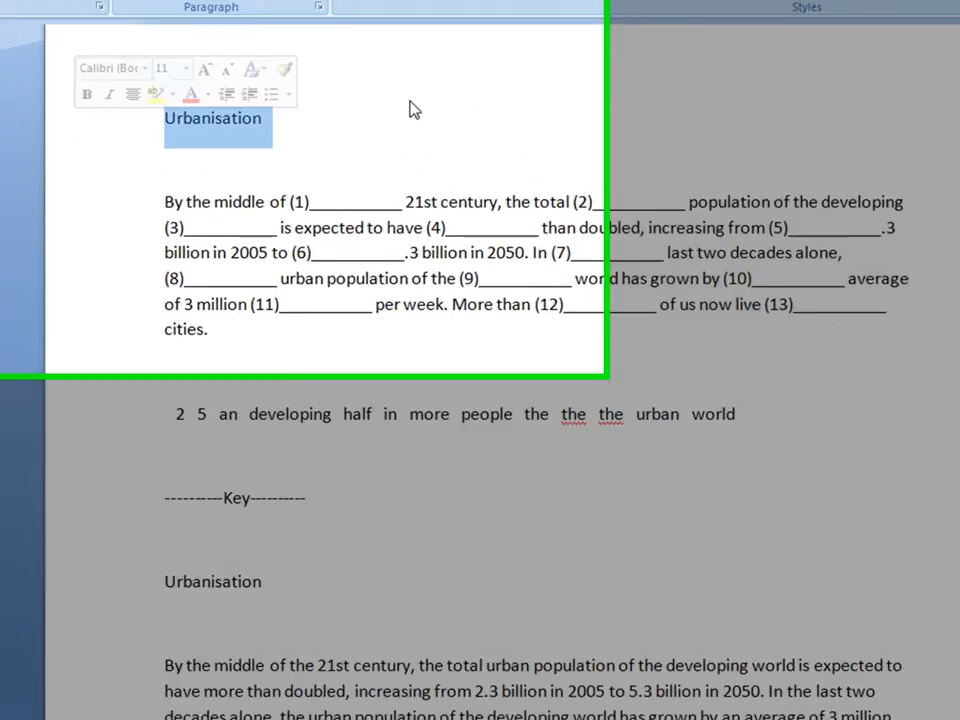
left_click_drag(274, 90, 129, 100)
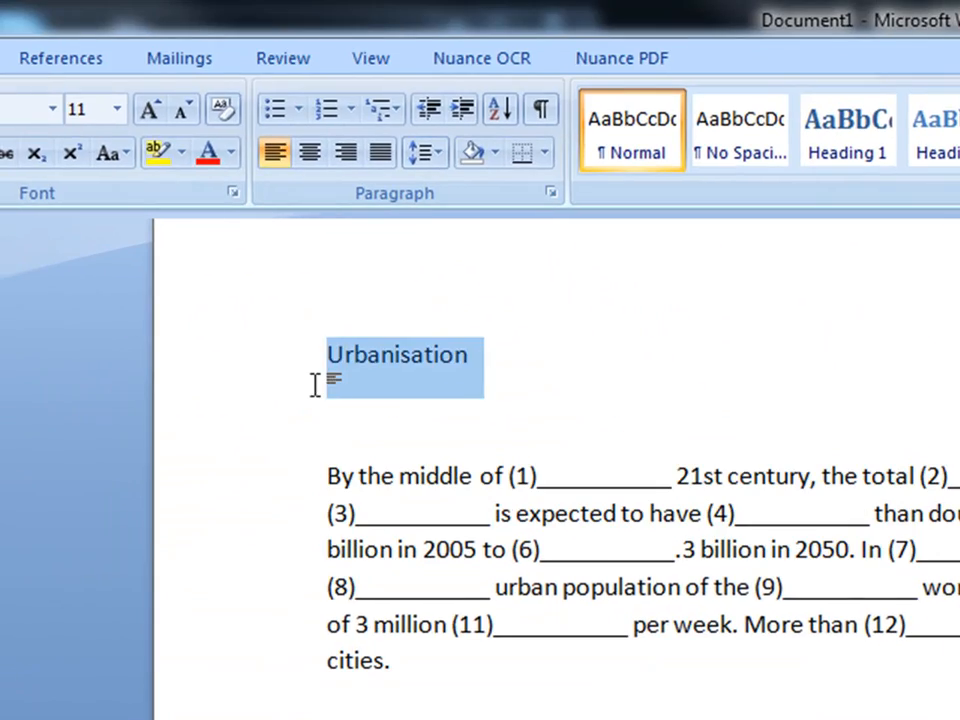
left_click(866, 160)
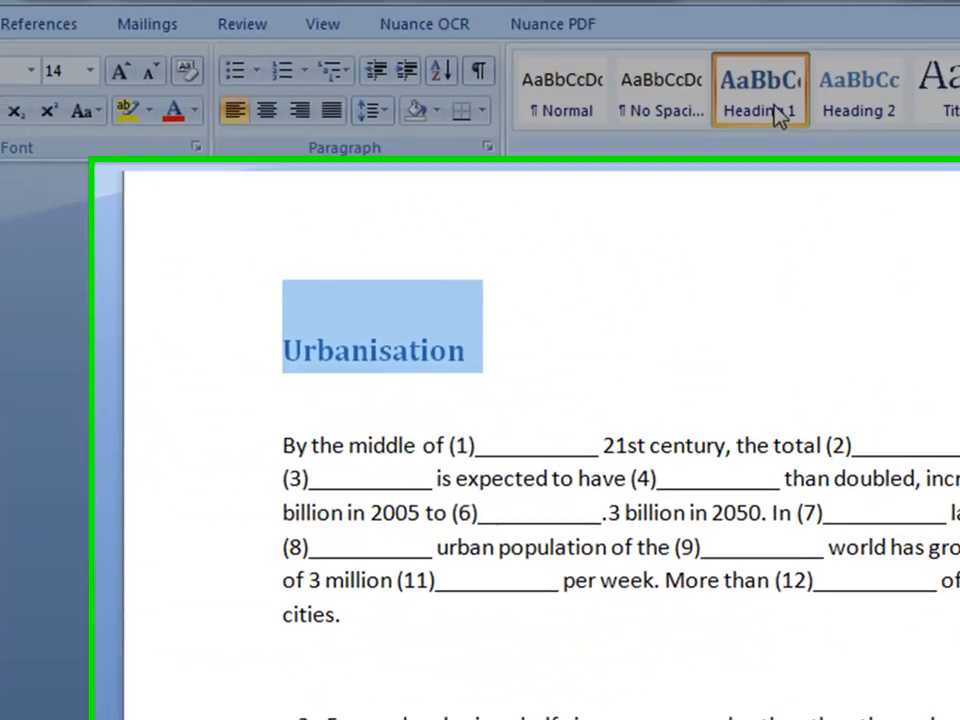
left_click(490, 542)
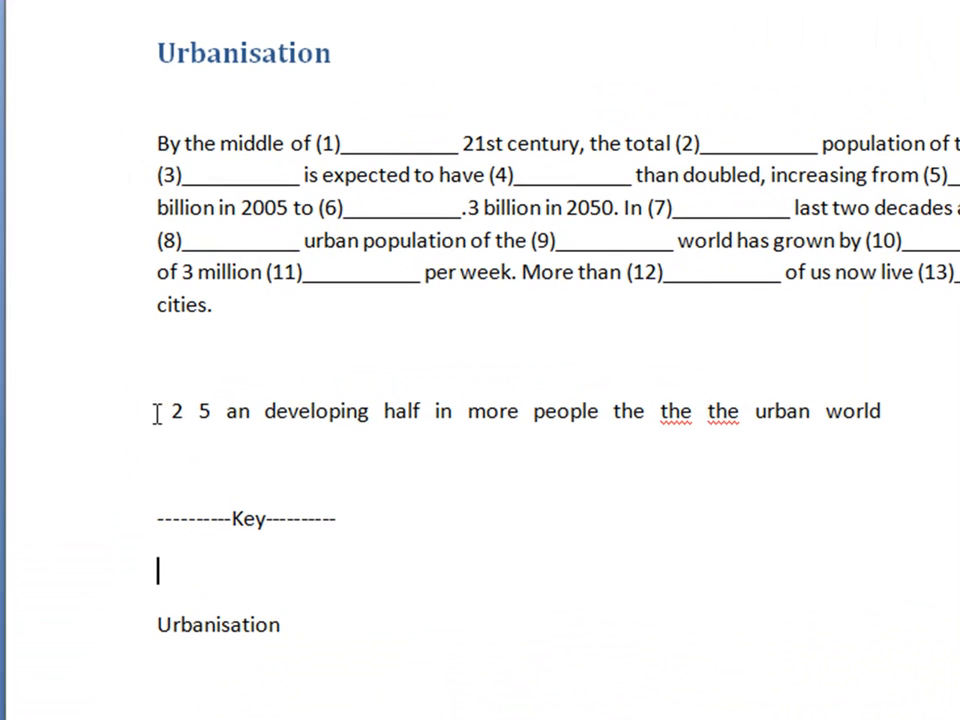
left_click_drag(126, 386, 873, 423)
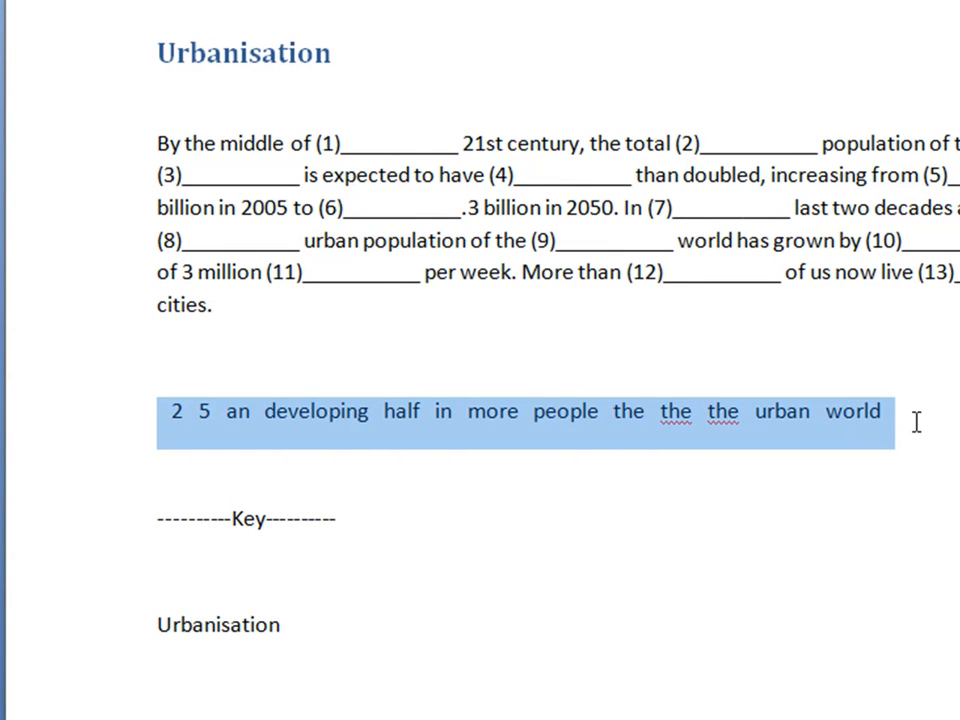